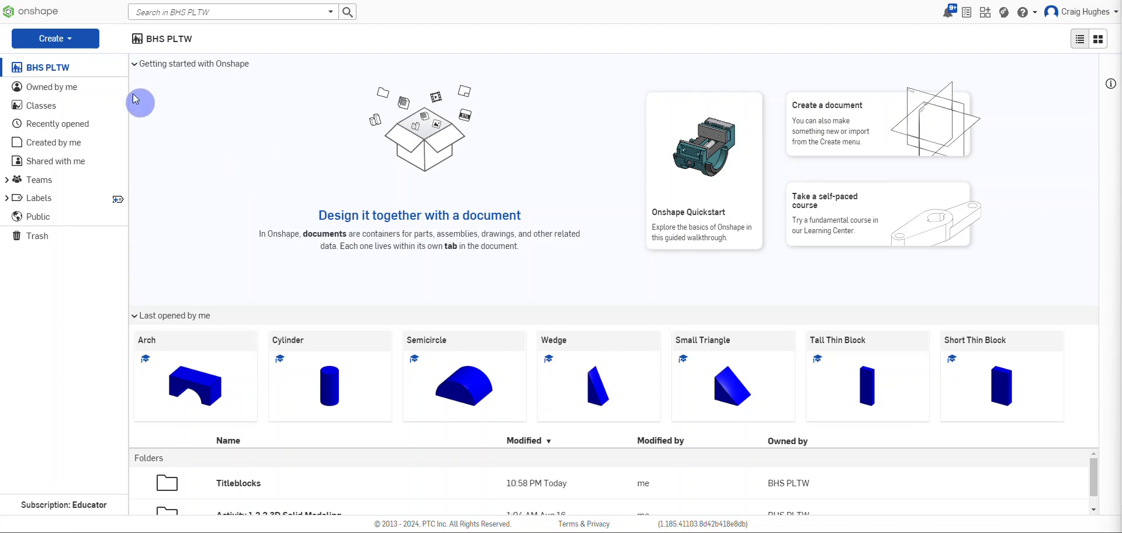
- Create a folder named Activity 1.2.3 Multiview Drawings in BHS PLTW
{"action": "left_click", "coordinate": [73, 39]}
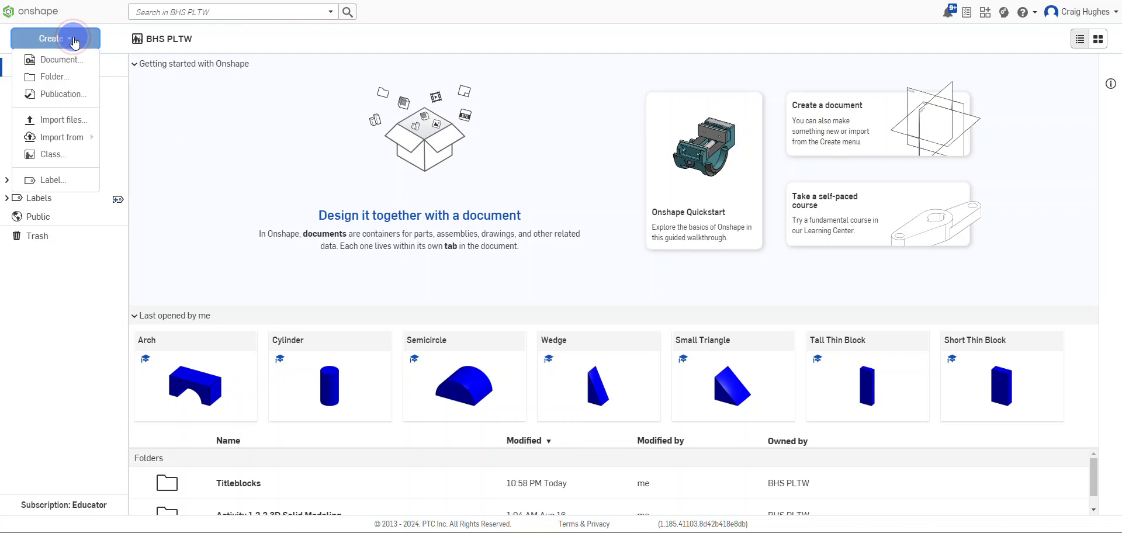
{"action": "left_click", "coordinate": [69, 76]}
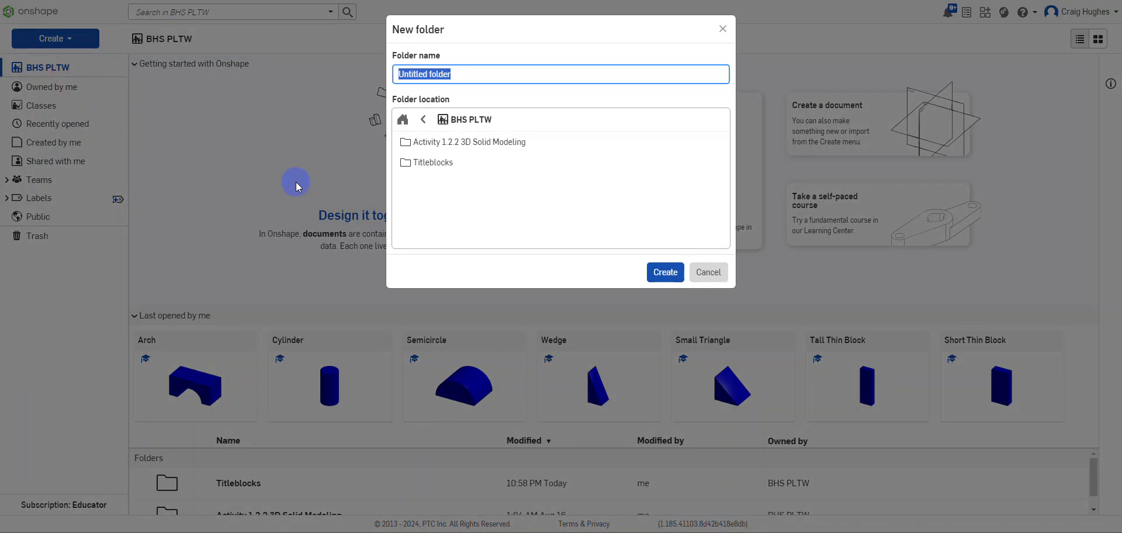
{"action": "type", "text": "Activity 12"}
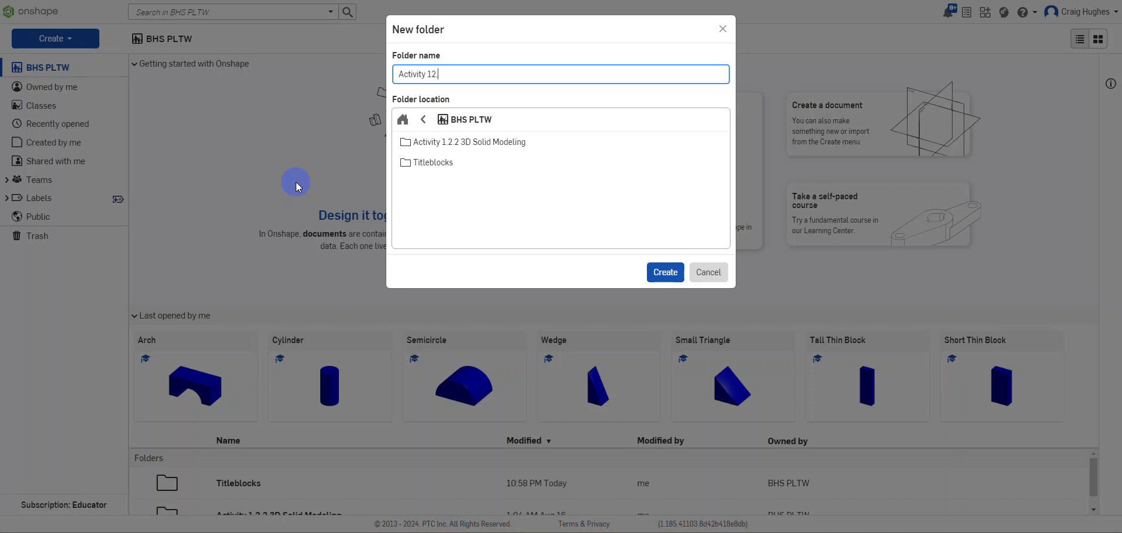
{"action": "key", "text": "BackSpace"}
{"action": "type", "text": ".2.3 Multiview Drawings"}
{"action": "left_click", "coordinate": [666, 272]}
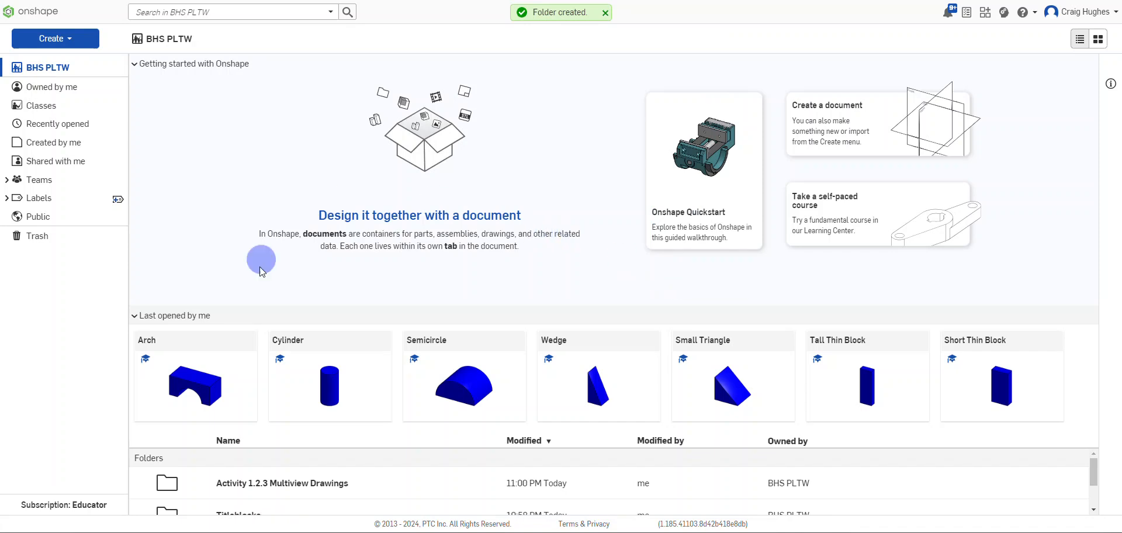
- Open the Activity 1.2.3 Multiview Drawings folder and create a document named Window Block in it
{"action": "left_click", "coordinate": [297, 482]}
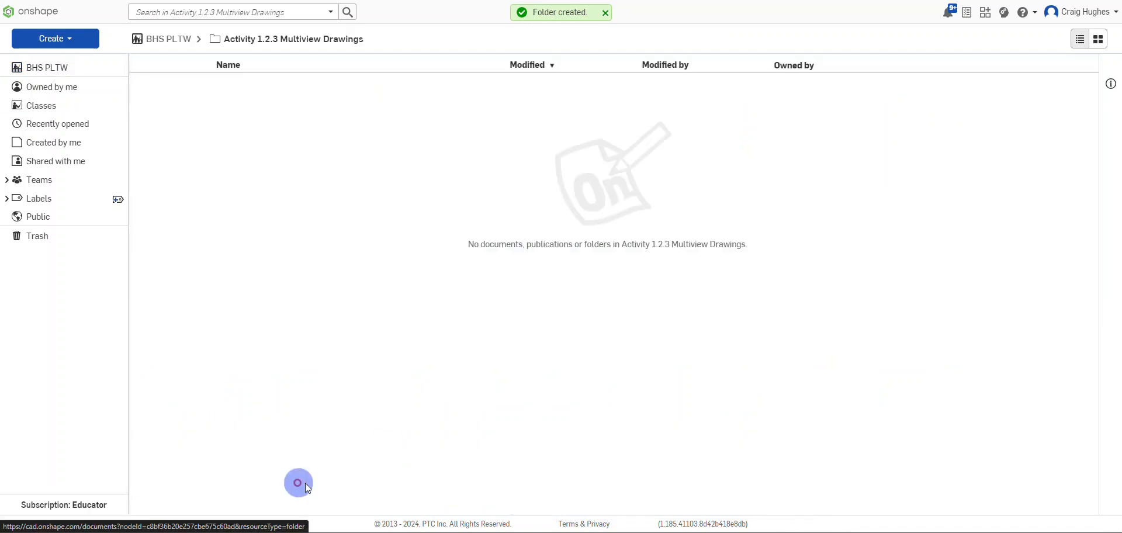
{"action": "left_click", "coordinate": [71, 40]}
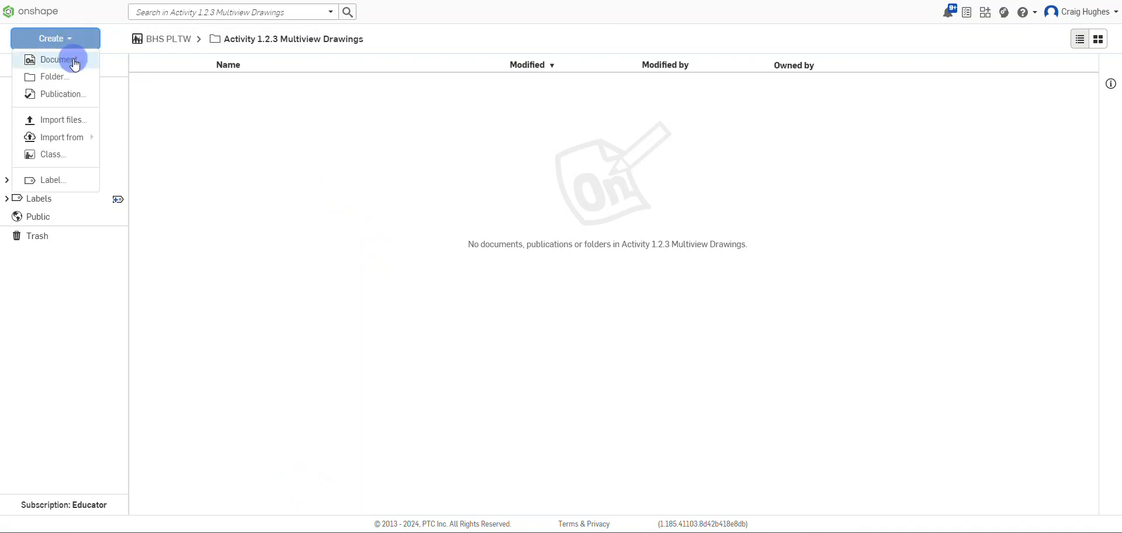
{"action": "left_click", "coordinate": [73, 62]}
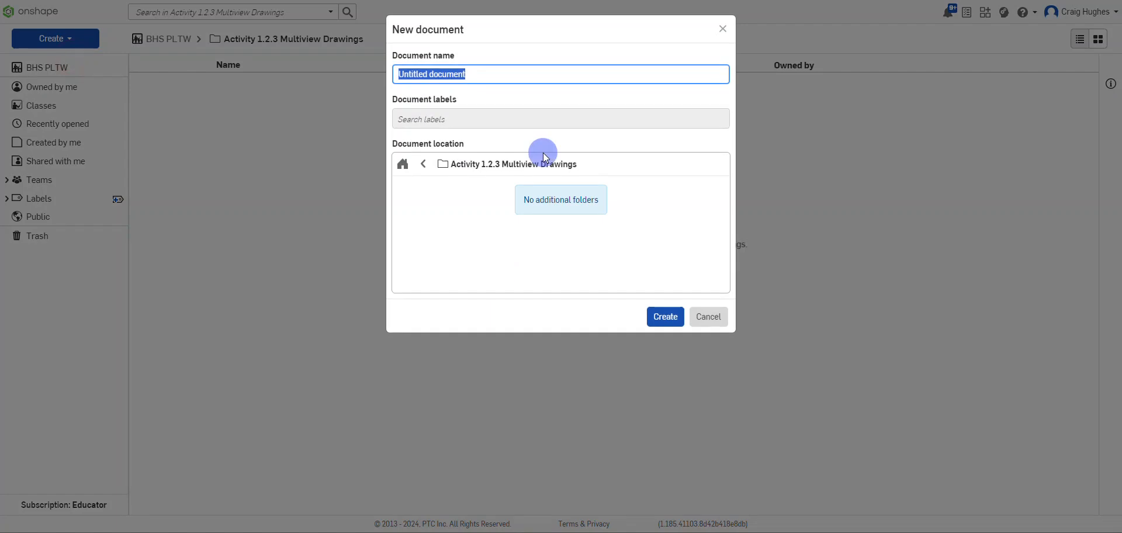
{"action": "type", "text": "Window Block"}
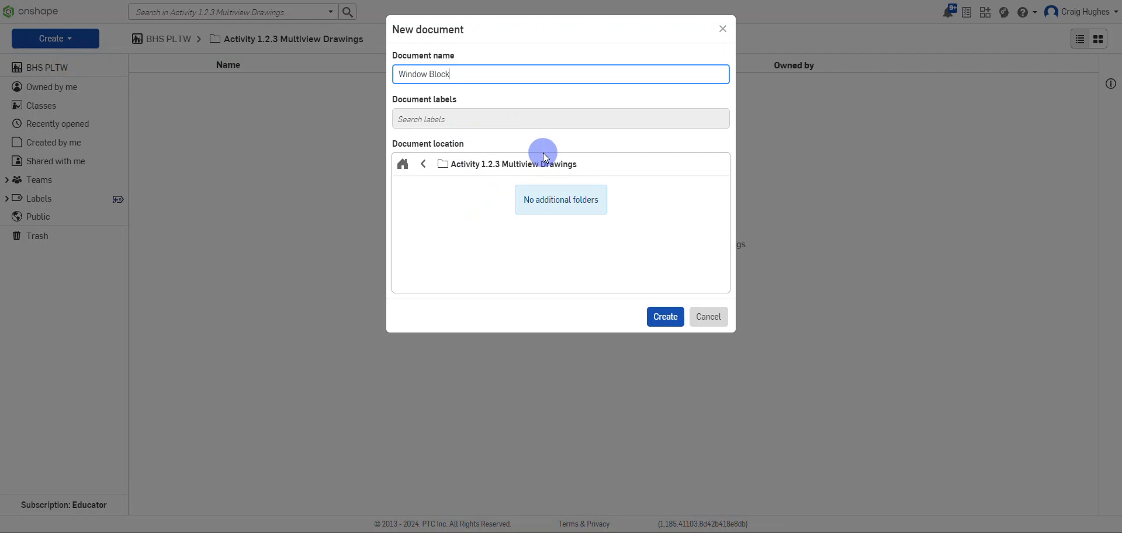
{"action": "left_click", "coordinate": [662, 320]}
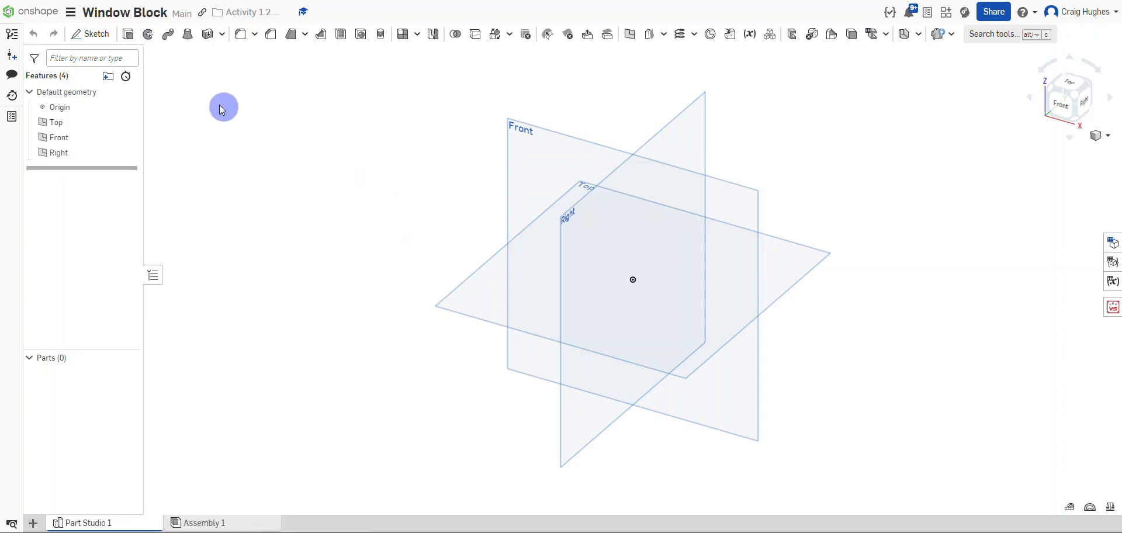
- Start a sketch on the Front plane, hide all default planes and view the sketch plane straight on
{"action": "left_click", "coordinate": [97, 35]}
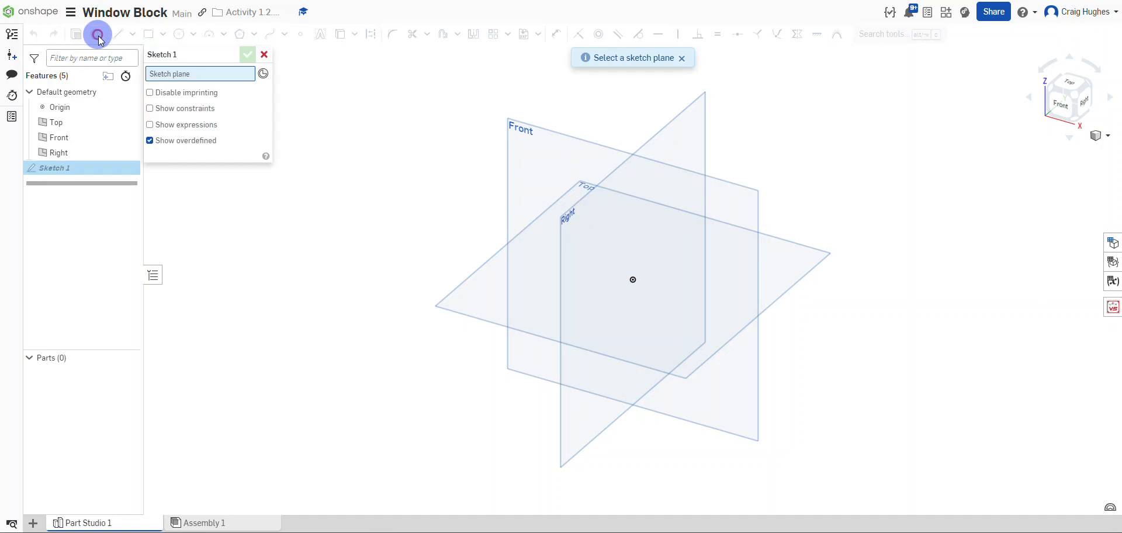
{"action": "left_click", "coordinate": [510, 151]}
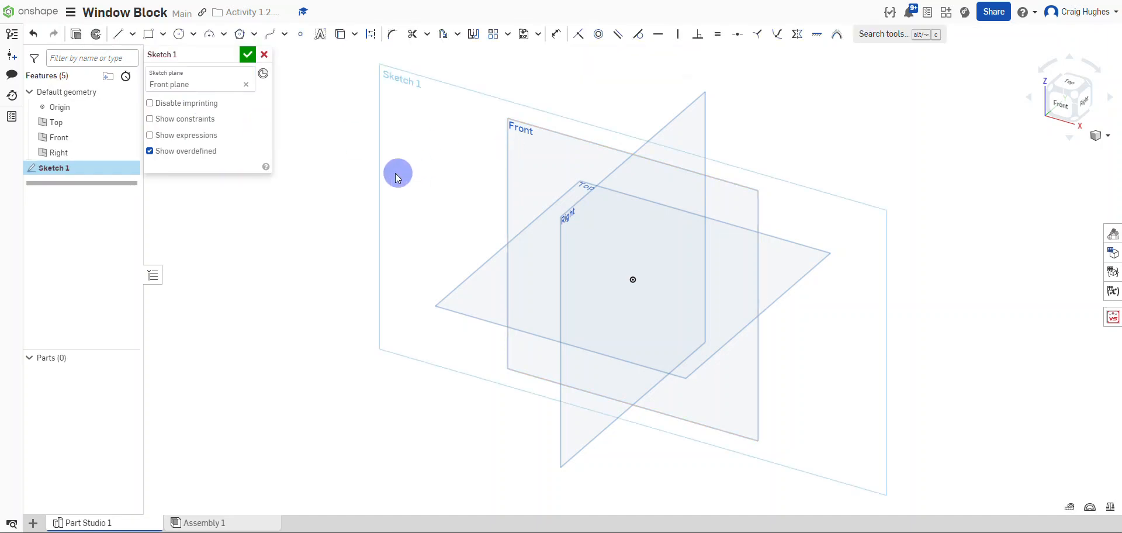
{"action": "right_click", "coordinate": [67, 123]}
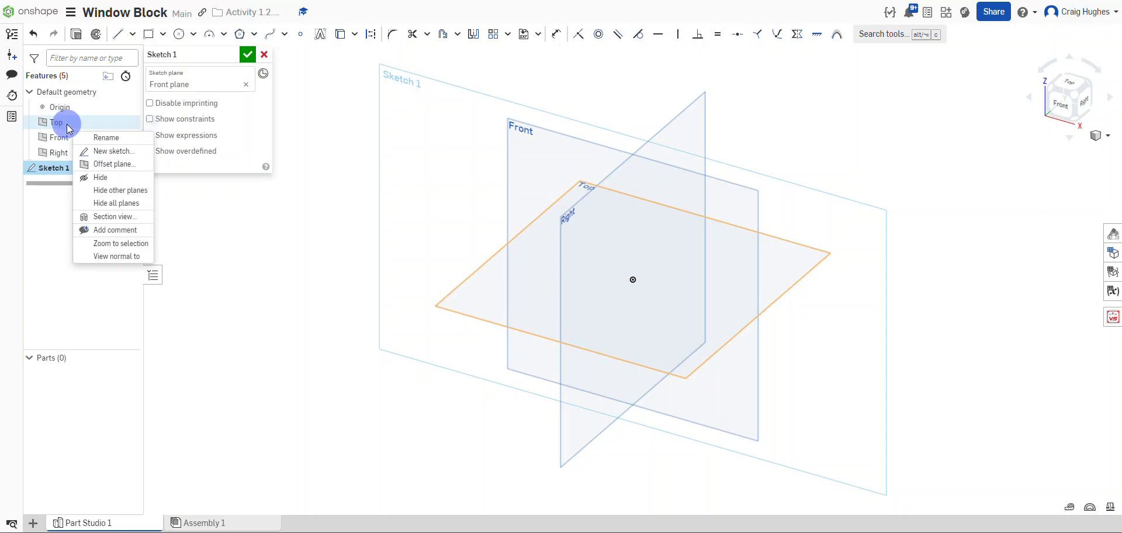
{"action": "left_click", "coordinate": [113, 203]}
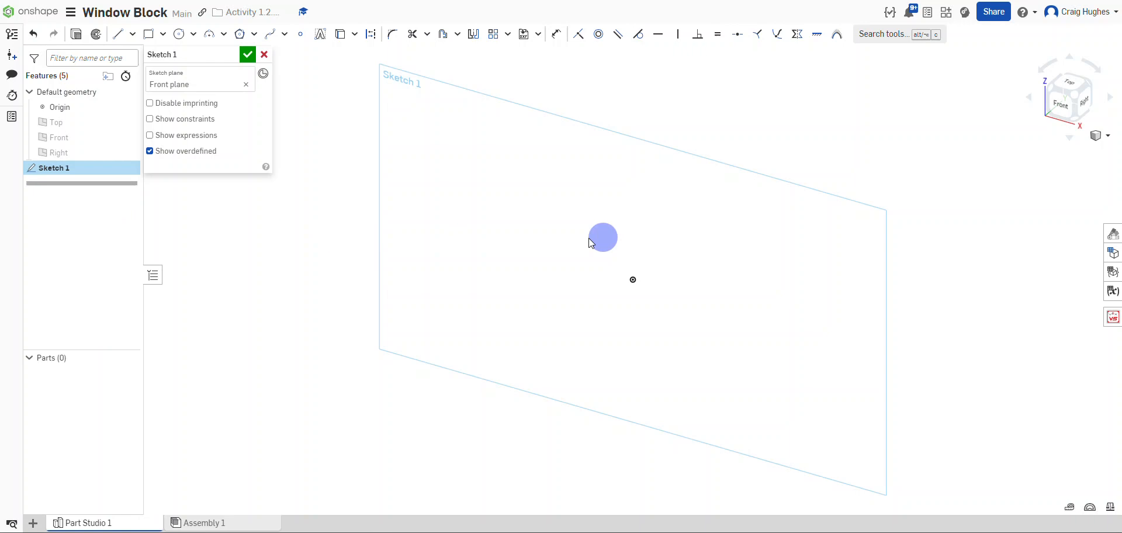
{"action": "key", "text": "n"}
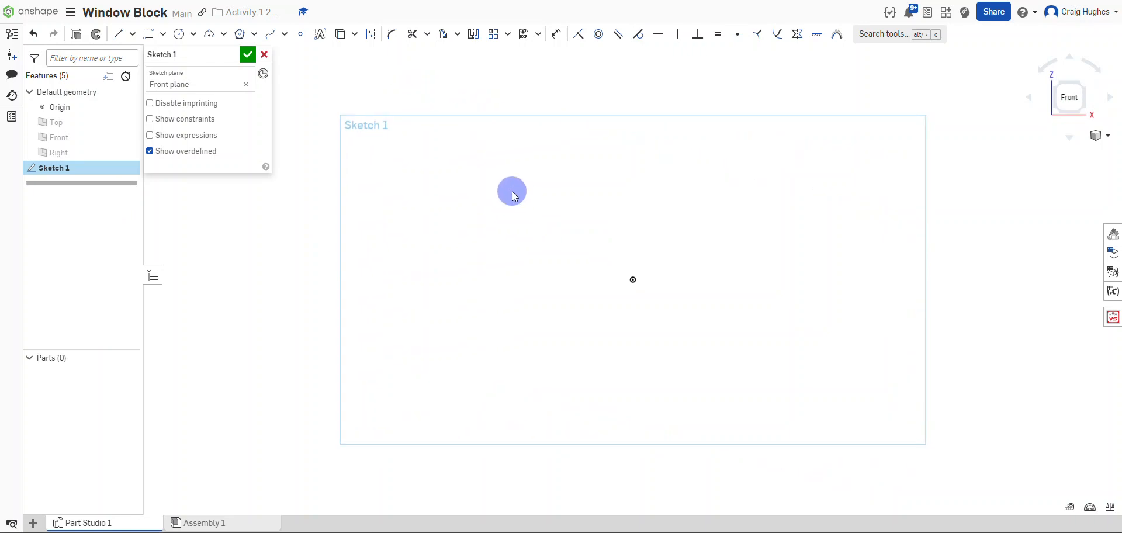
- Sketch a center point rectangle about 2.34 in wide and 1.82 in high, centred on the origin
{"action": "left_click", "coordinate": [163, 35]}
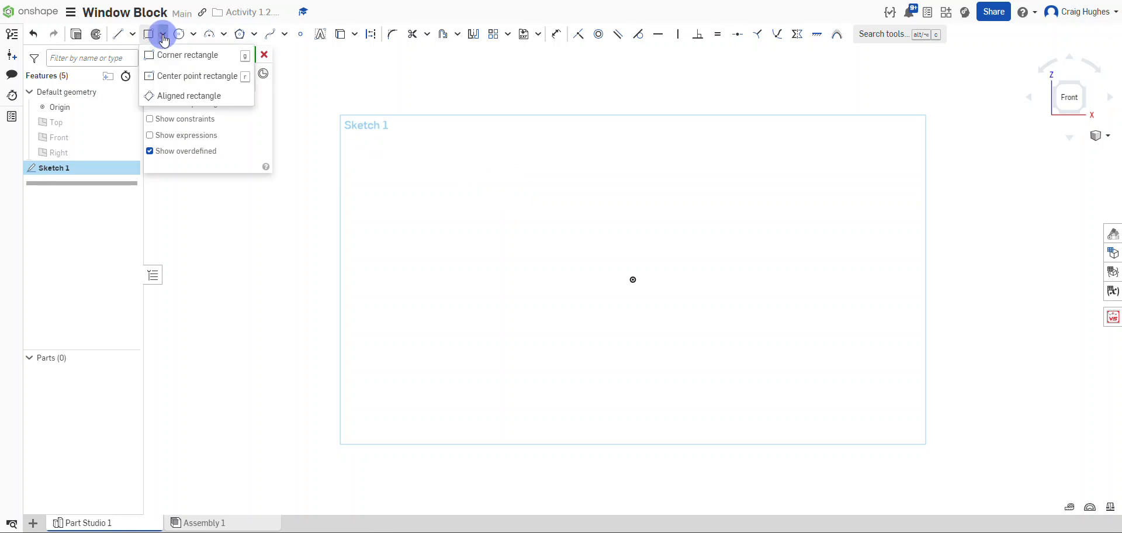
{"action": "left_click", "coordinate": [175, 77]}
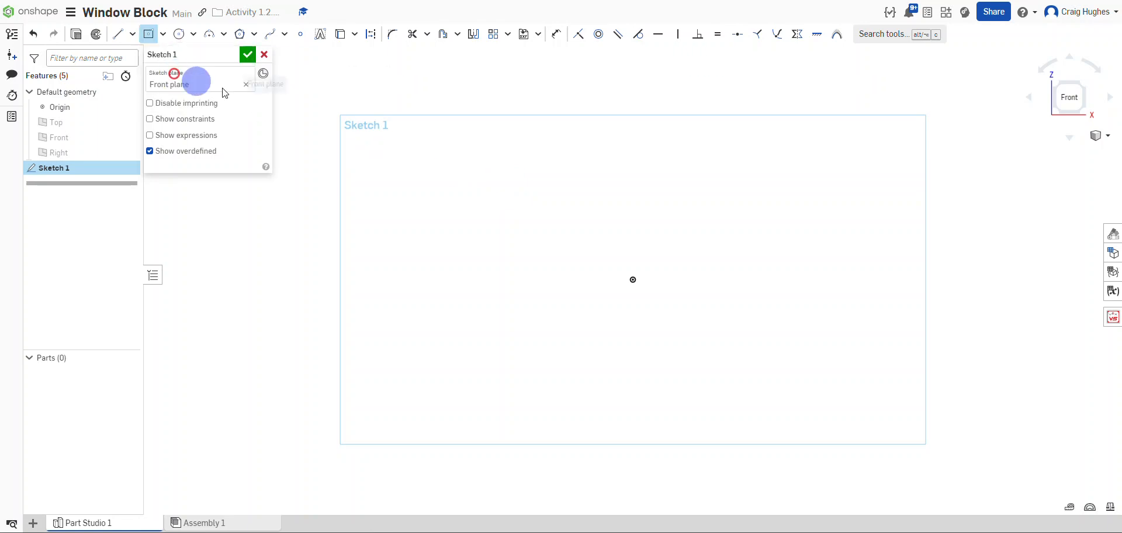
{"action": "left_click", "coordinate": [634, 279]}
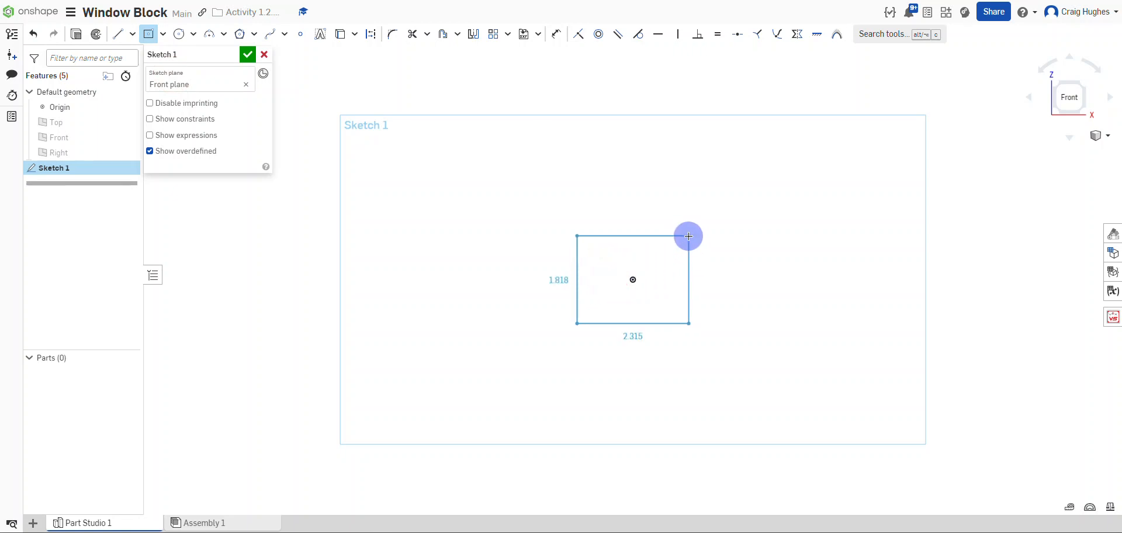
{"action": "left_click", "coordinate": [689, 236]}
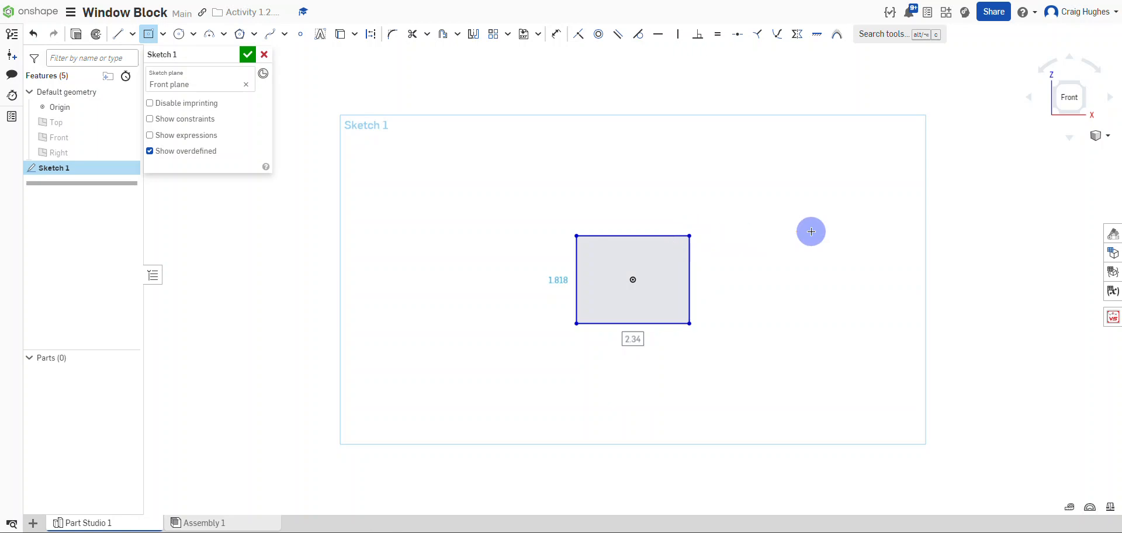
- Set the rectangle's width and height to 1.125 in each and finish the sketch
{"action": "type", "text": "1.1"}
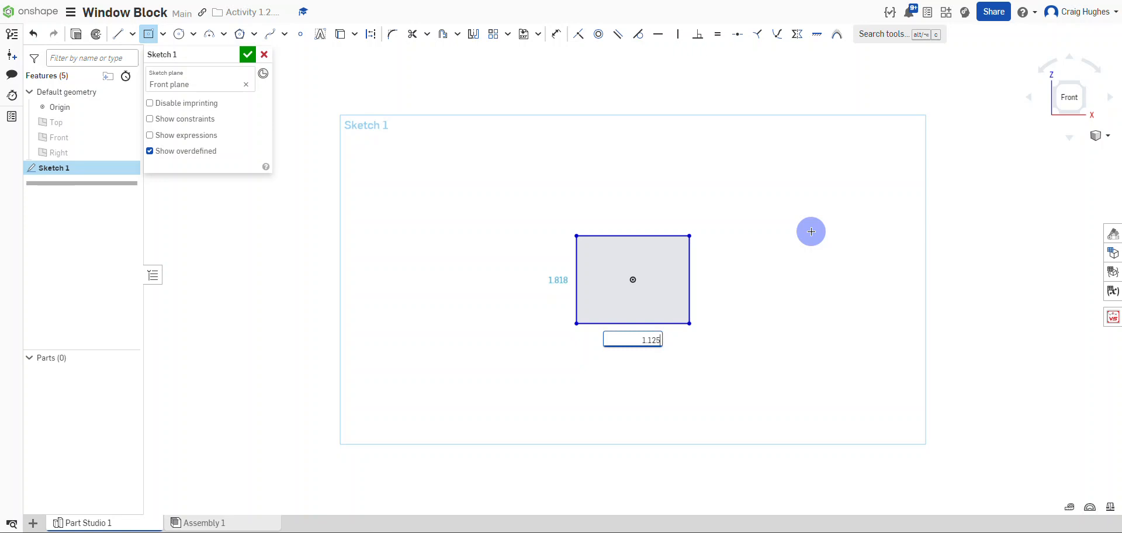
{"action": "type", "text": "25"}
{"action": "key", "text": "Return"}
{"action": "type", "text": "1.1"}
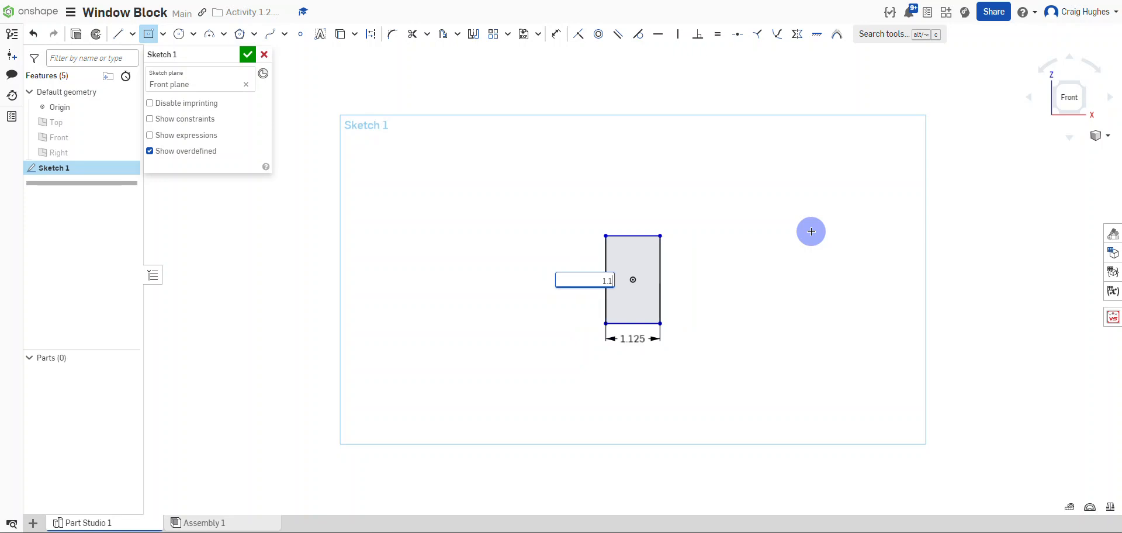
{"action": "key", "text": "Return"}
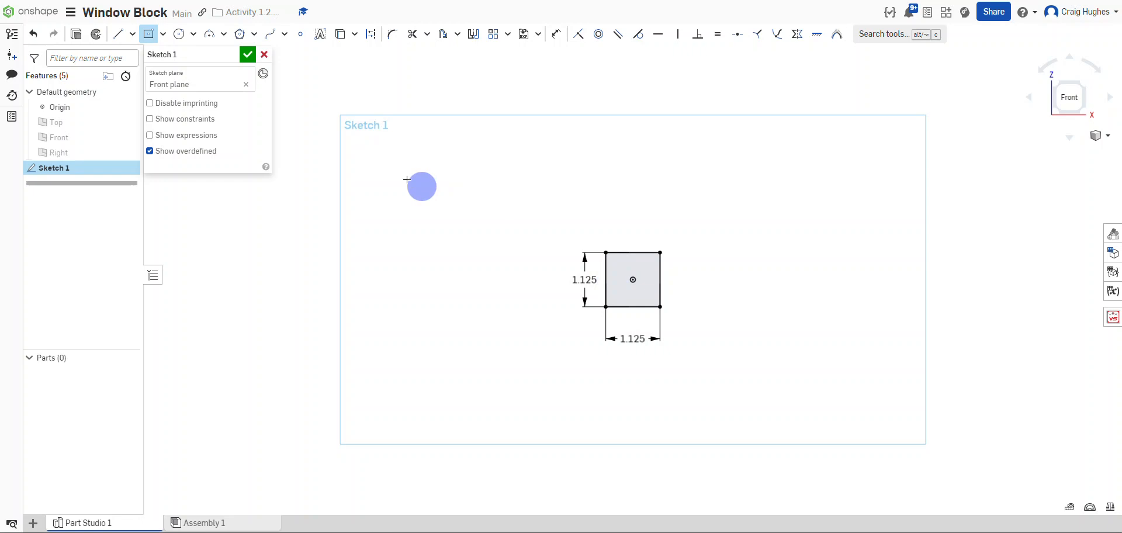
{"action": "left_click", "coordinate": [247, 56]}
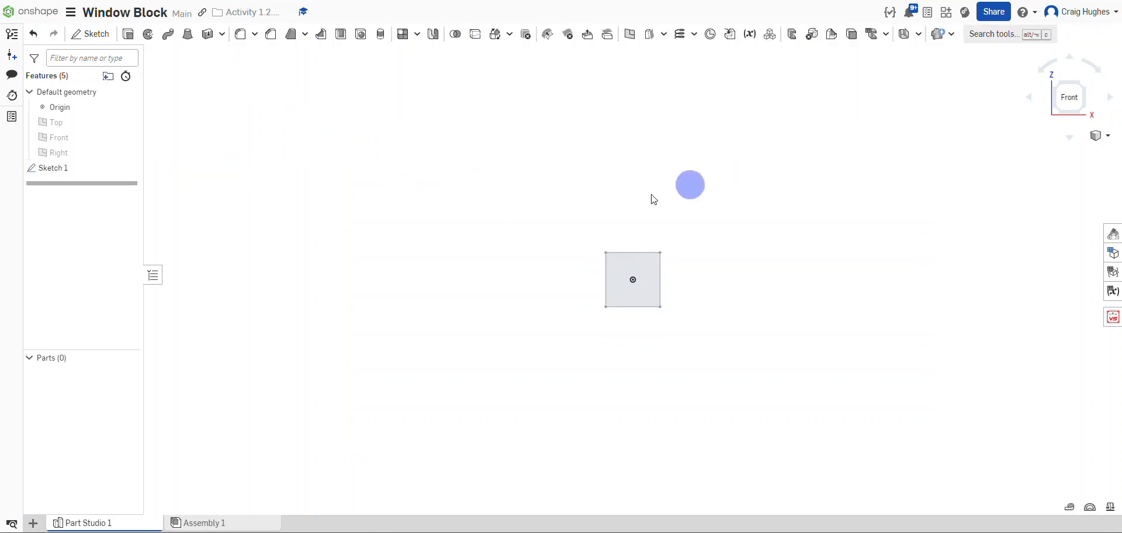
- Extrude the square 1.125 in as a new solid with the direction flipped backward, and hide the origin
{"action": "right_click", "coordinate": [383, 184]}
{"action": "left_click", "coordinate": [406, 231]}
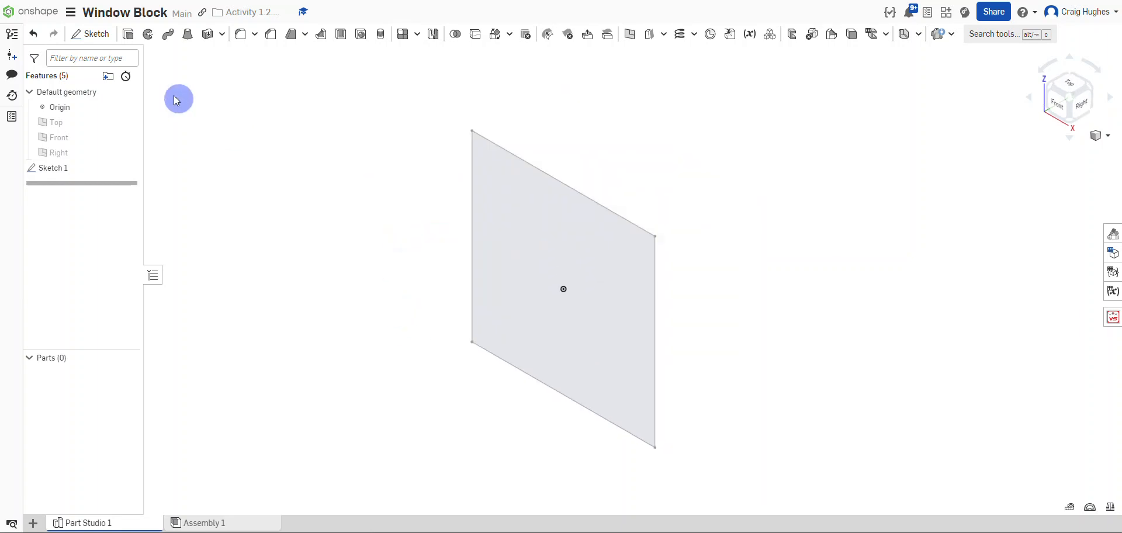
{"action": "left_click", "coordinate": [128, 35]}
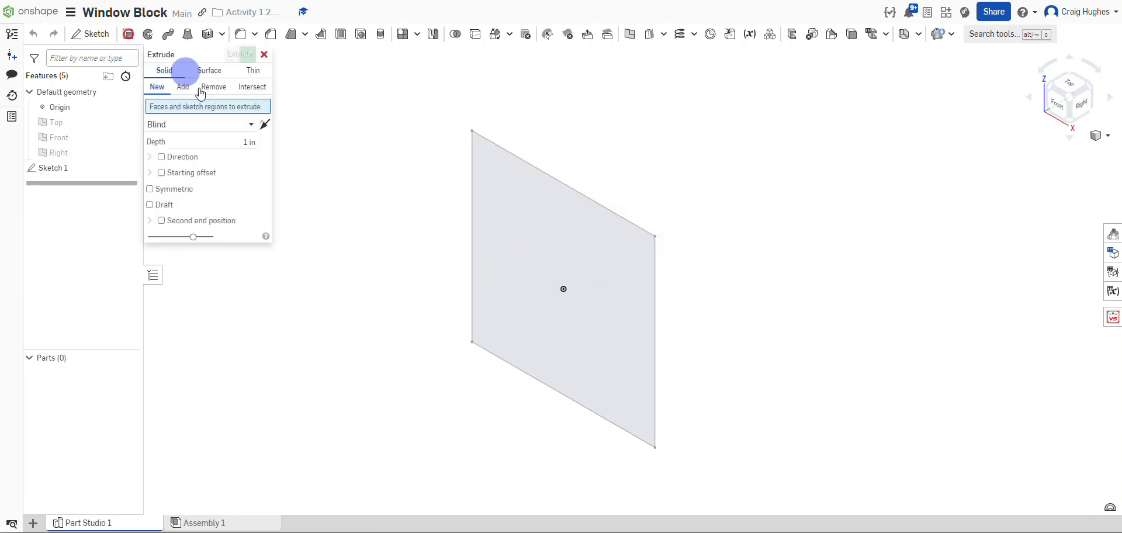
{"action": "left_click", "coordinate": [494, 279]}
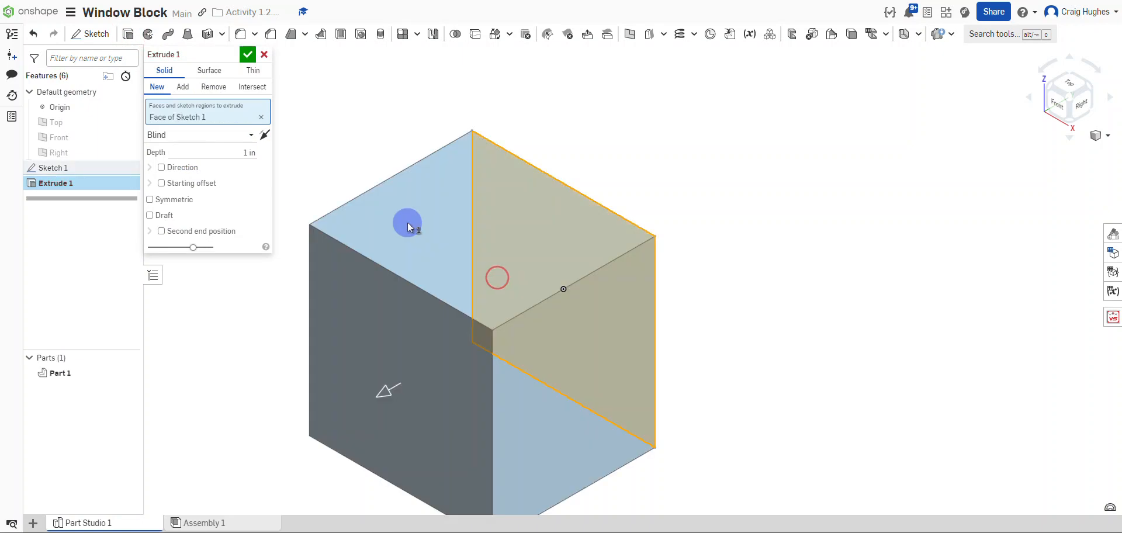
{"action": "left_click", "coordinate": [265, 136]}
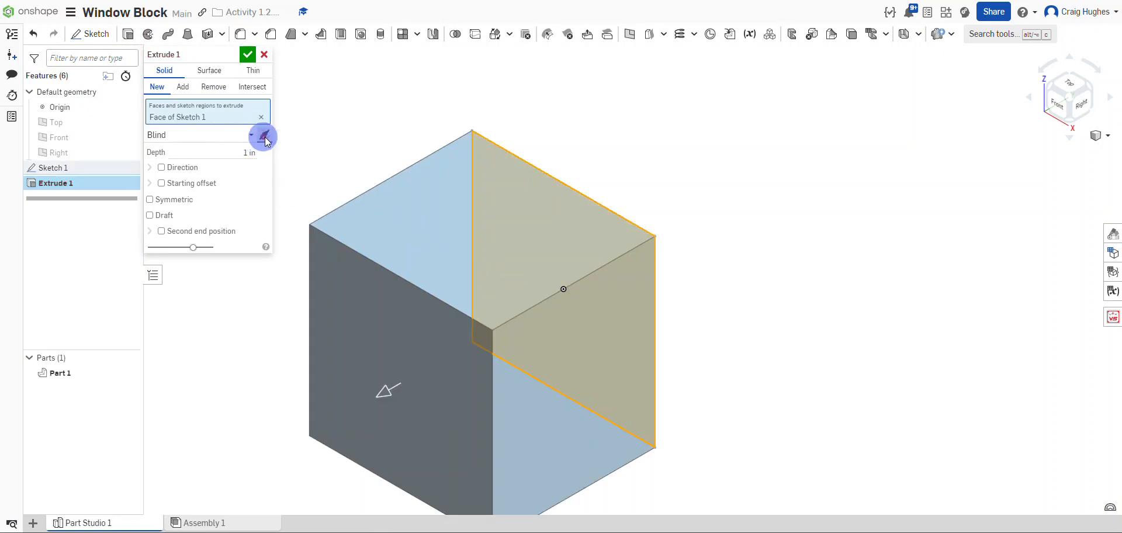
{"action": "left_click", "coordinate": [230, 152]}
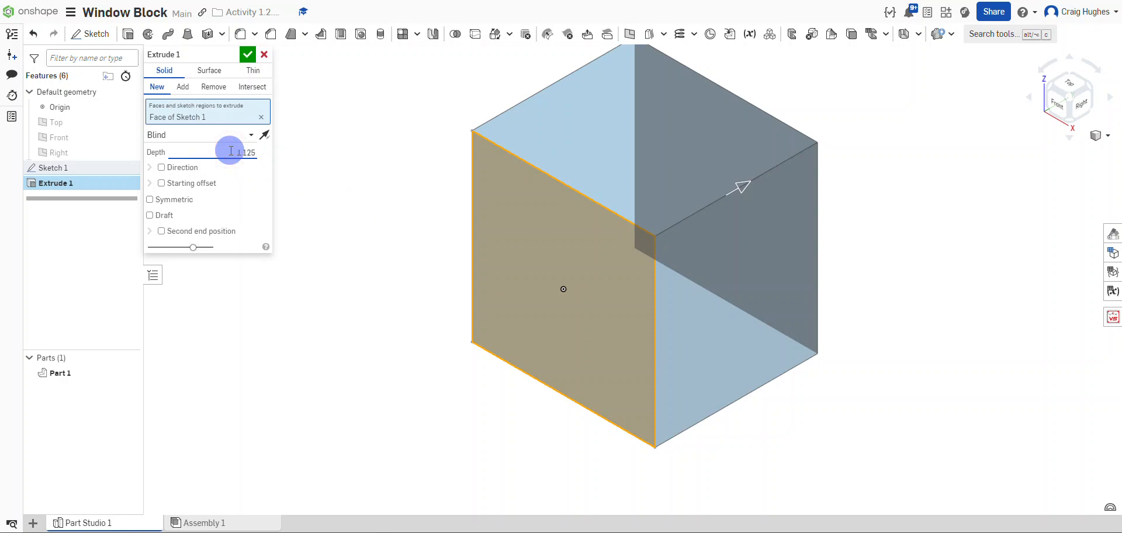
{"action": "left_click", "coordinate": [235, 175]}
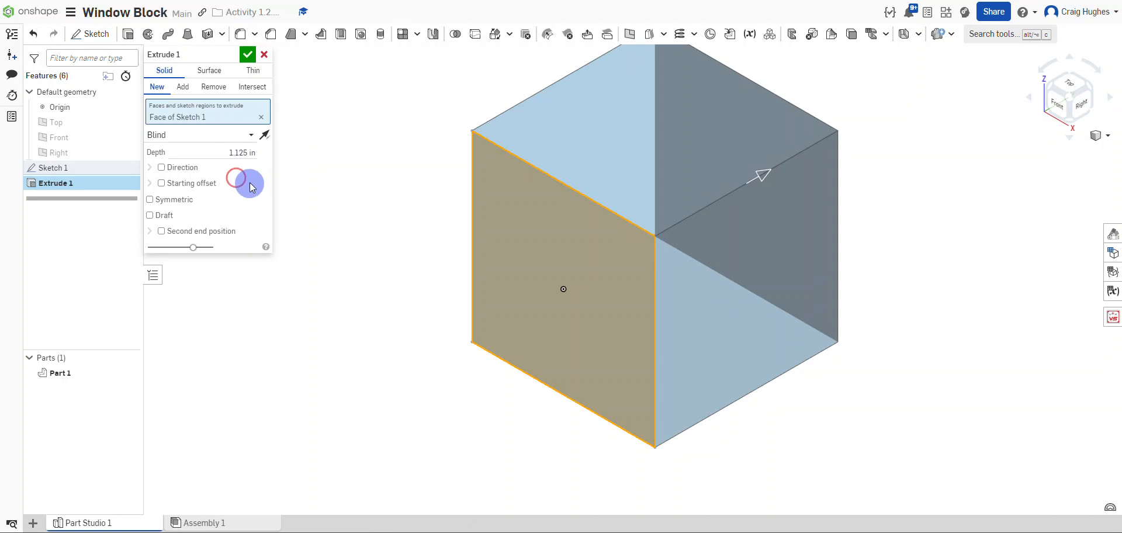
{"action": "left_click", "coordinate": [246, 58]}
{"action": "right_click_drag", "start_coordinate": [353, 205], "coordinate": [296, 264]}
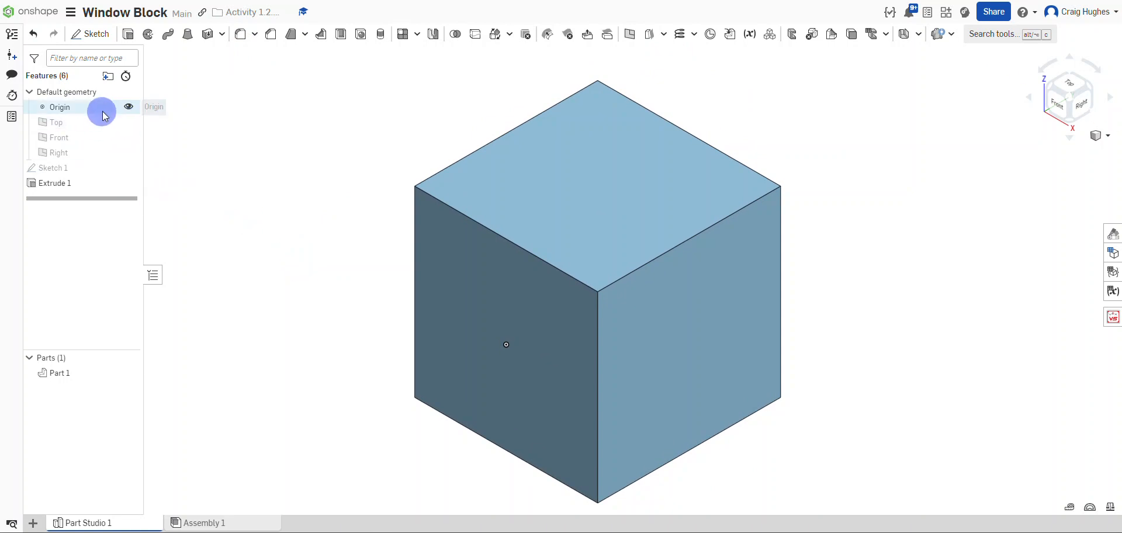
{"action": "left_click", "coordinate": [128, 107]}
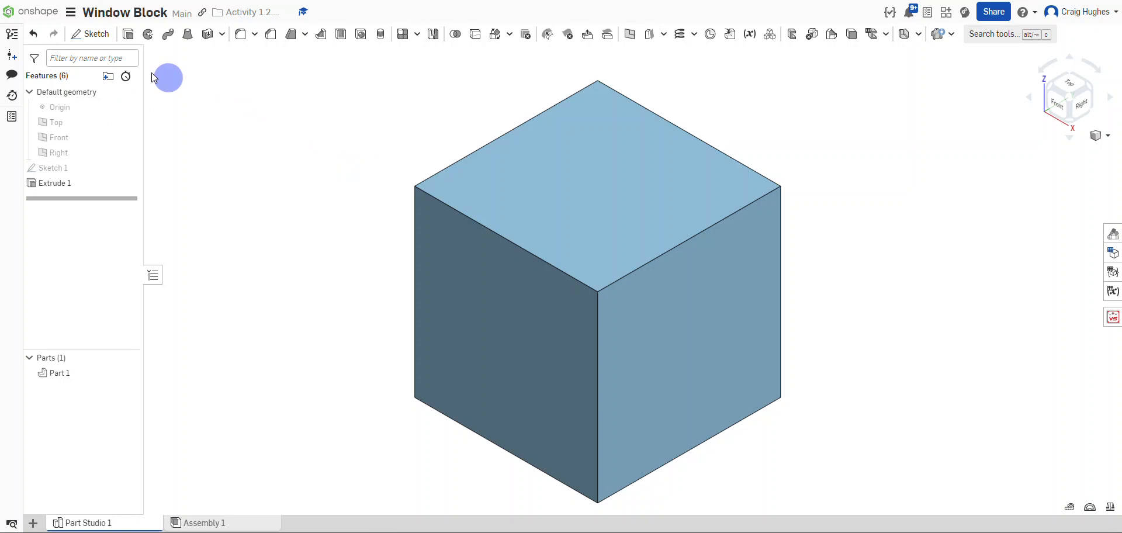
- On a new sketch on the cube's front face, draw a full-width corner rectangle from the upper edge to about 0.26 in above the lower edge
{"action": "left_click", "coordinate": [89, 34]}
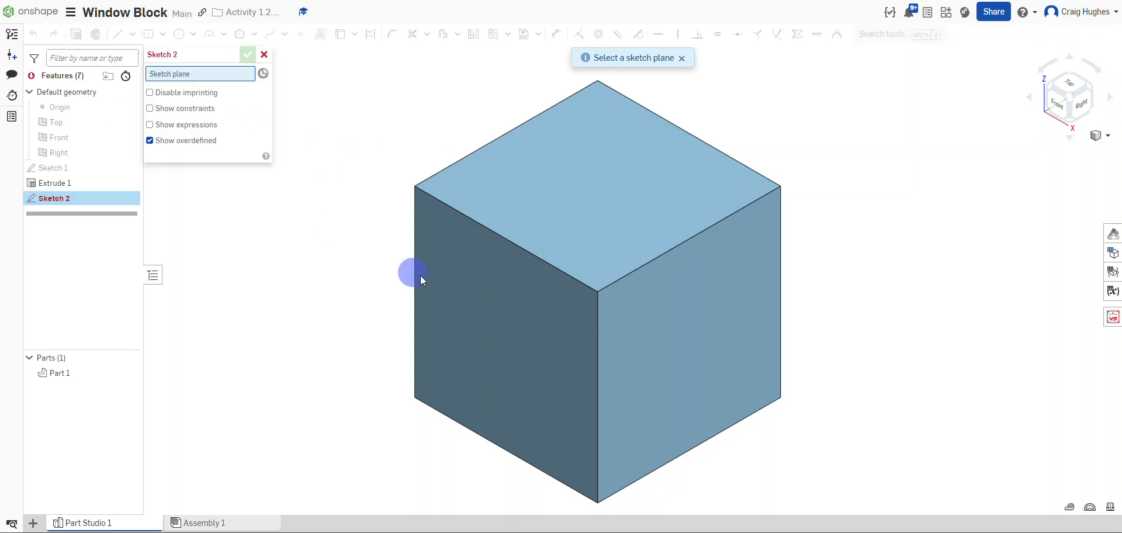
{"action": "left_click", "coordinate": [489, 321]}
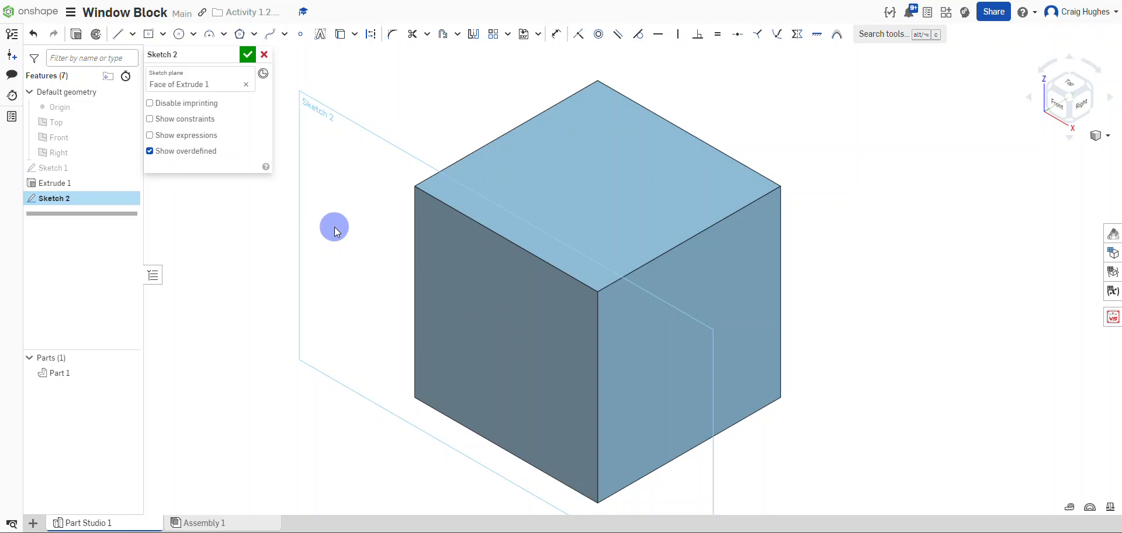
{"action": "key", "text": "n"}
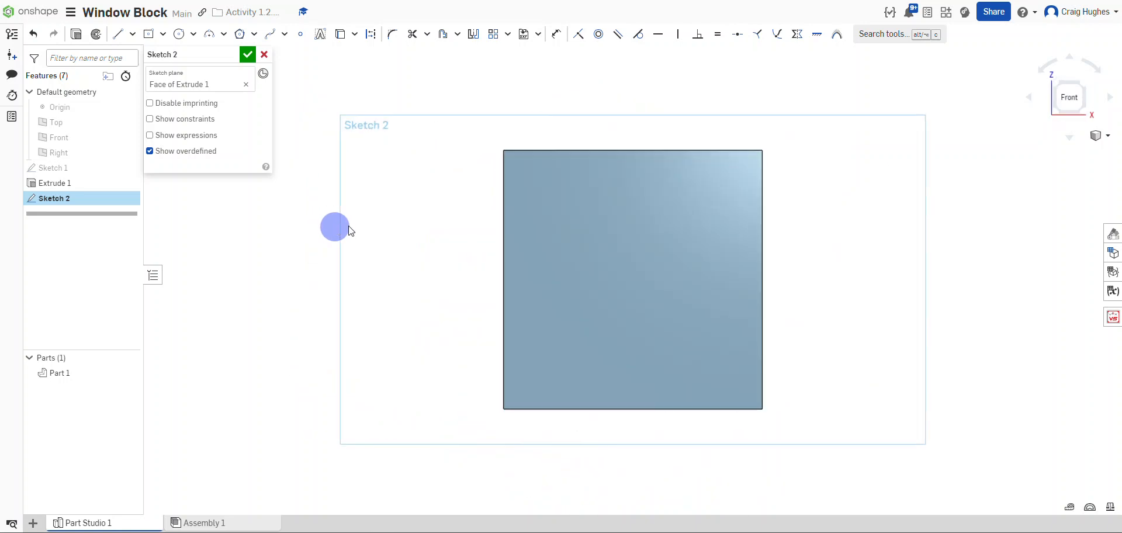
{"action": "left_click", "coordinate": [163, 33]}
{"action": "left_click", "coordinate": [170, 57]}
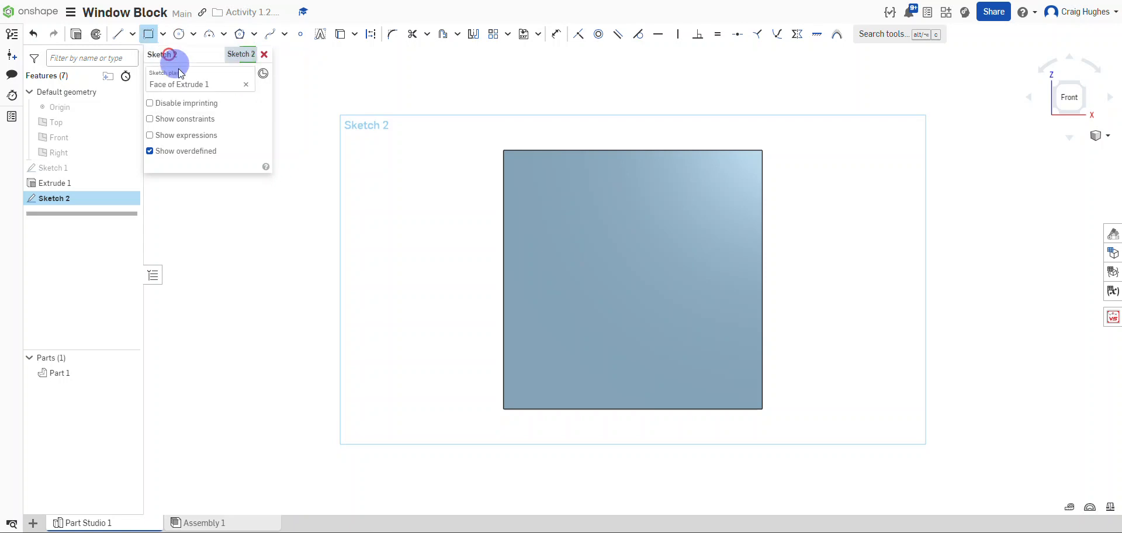
{"action": "left_click", "coordinate": [501, 151]}
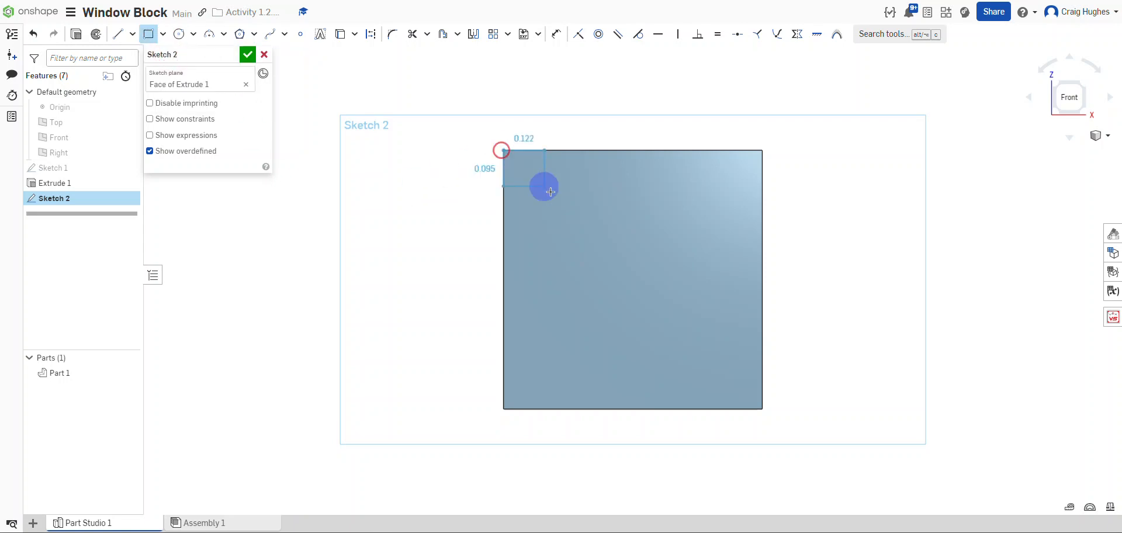
{"action": "left_click", "coordinate": [760, 349]}
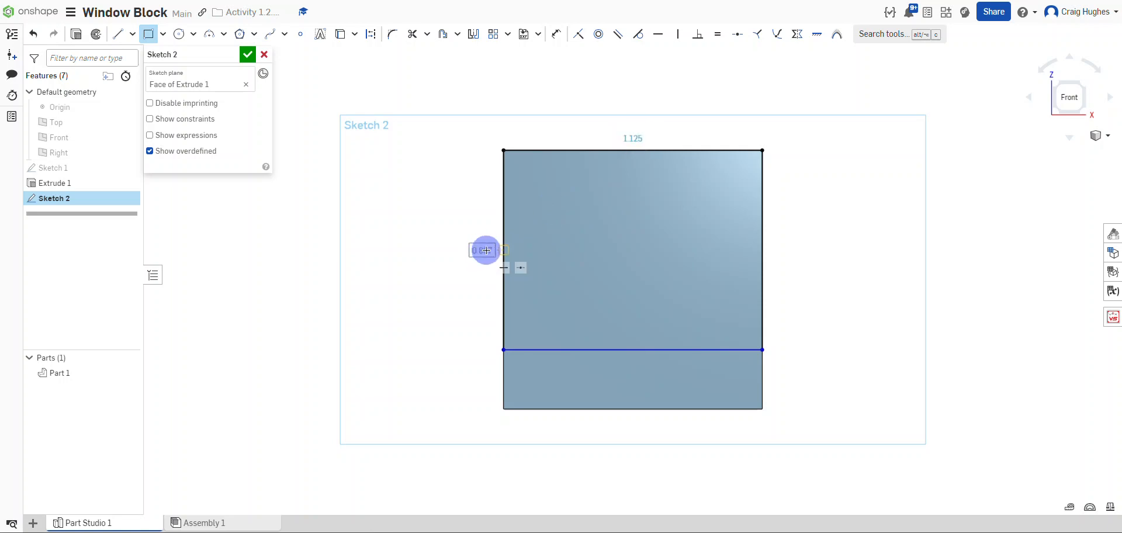
{"action": "right_click", "coordinate": [389, 199]}
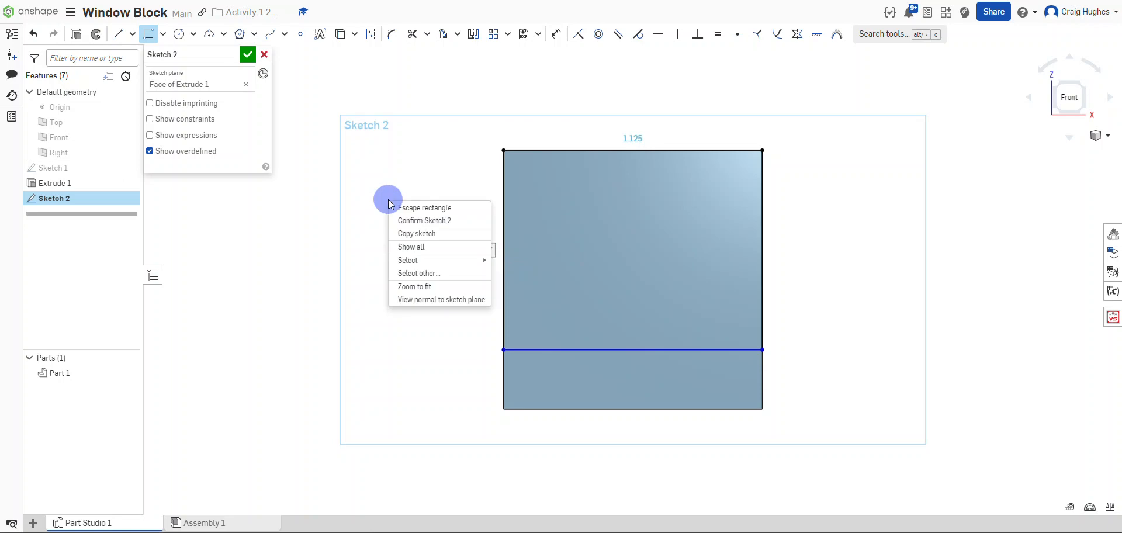
{"action": "left_click", "coordinate": [408, 208]}
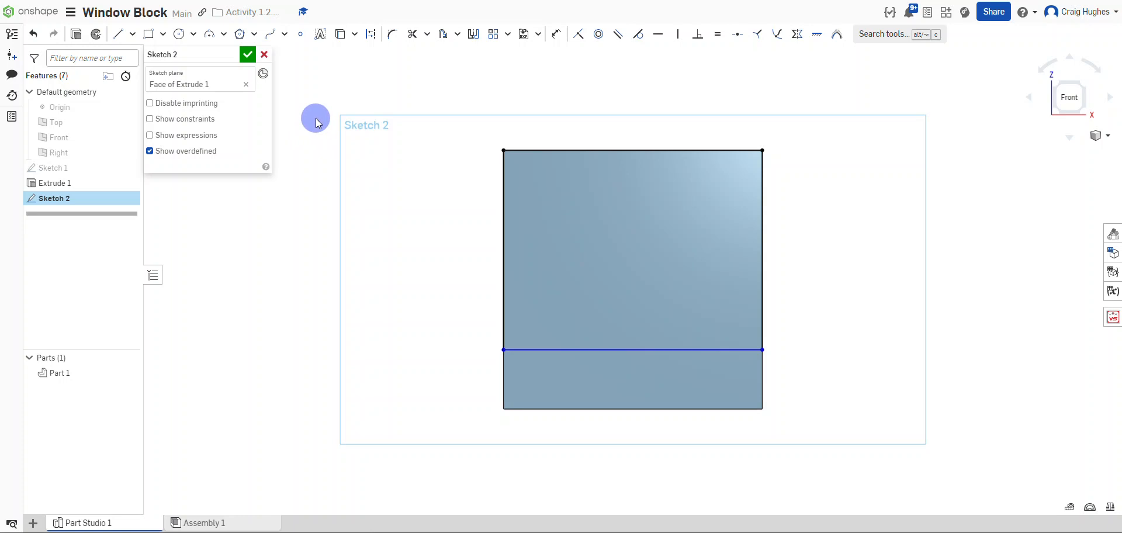
- Dimension the gap between the rectangle's lower side and the cube's bottom edge as 0.25 in and finish the sketch
{"action": "left_click", "coordinate": [555, 35]}
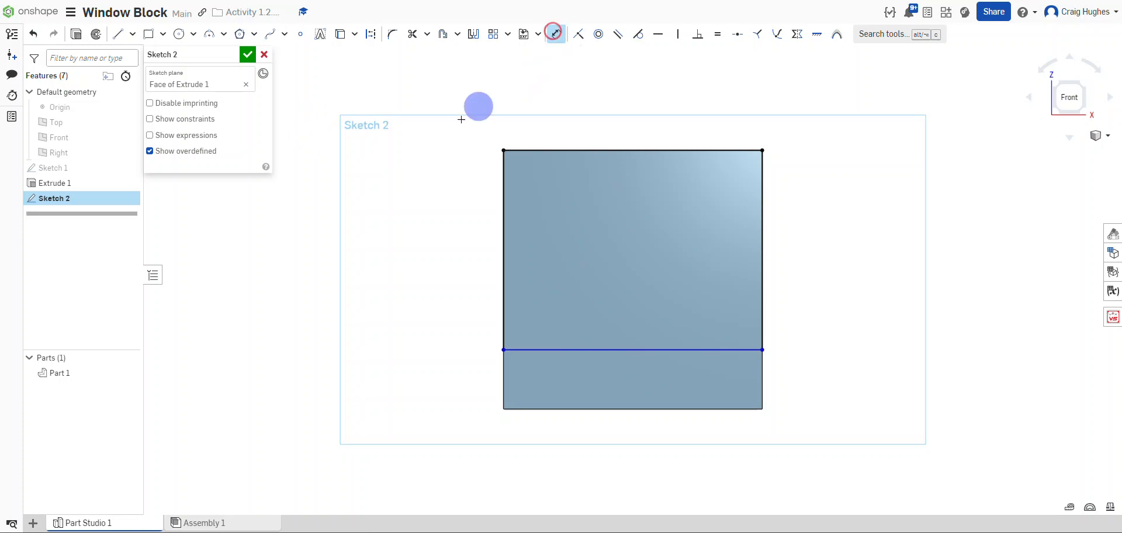
{"action": "left_click", "coordinate": [587, 407]}
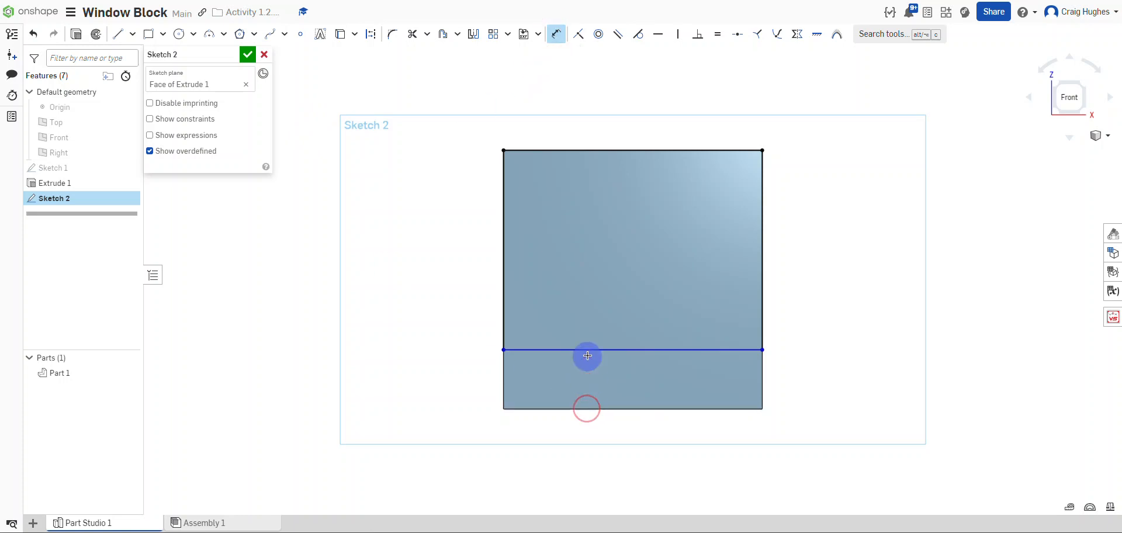
{"action": "left_click", "coordinate": [586, 349]}
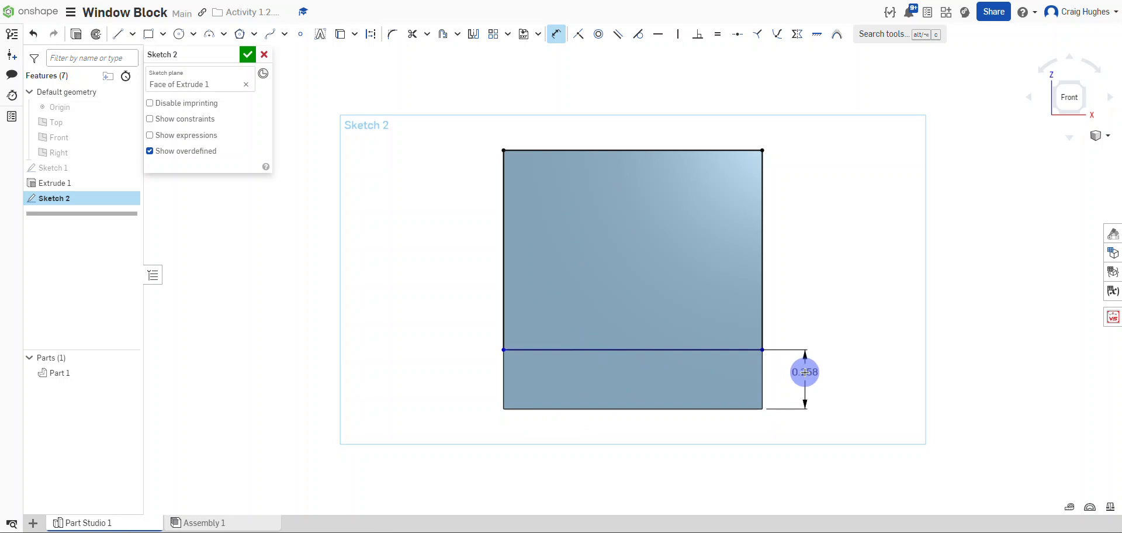
{"action": "left_click", "coordinate": [805, 373]}
{"action": "type", "text": "0.25"}
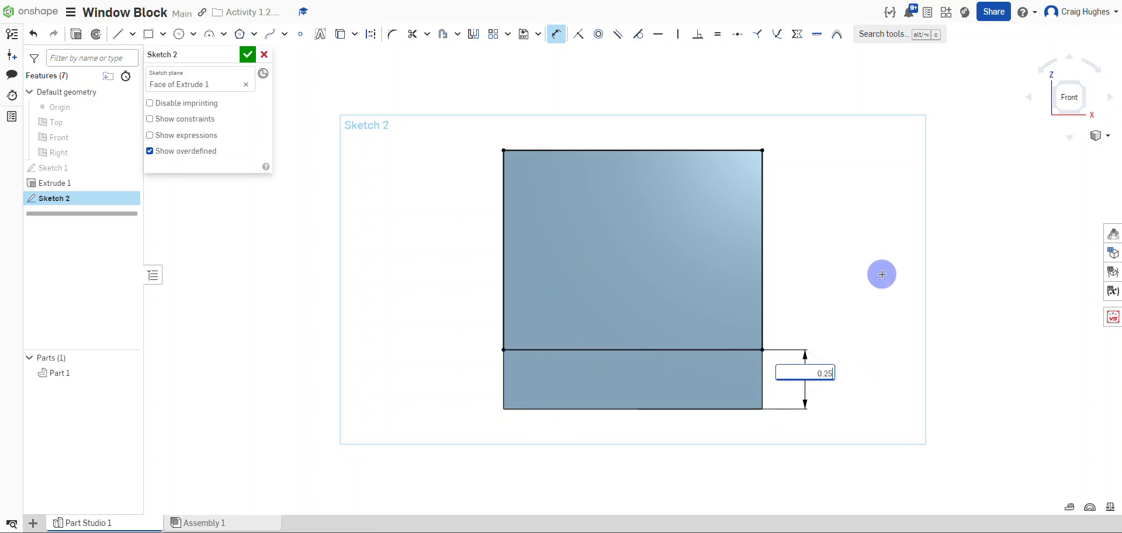
{"action": "key", "text": "Return"}
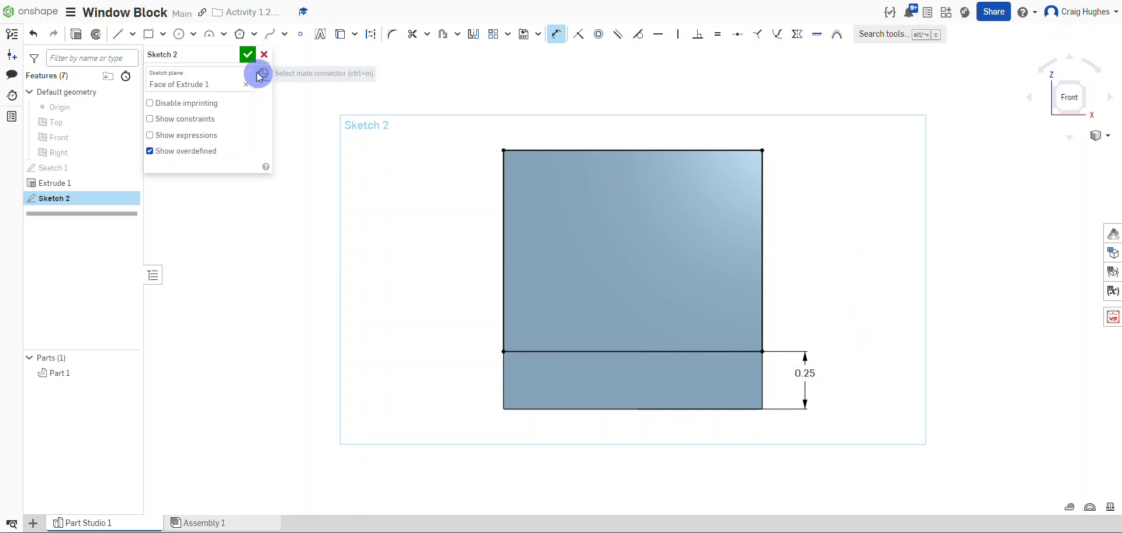
{"action": "left_click", "coordinate": [247, 54]}
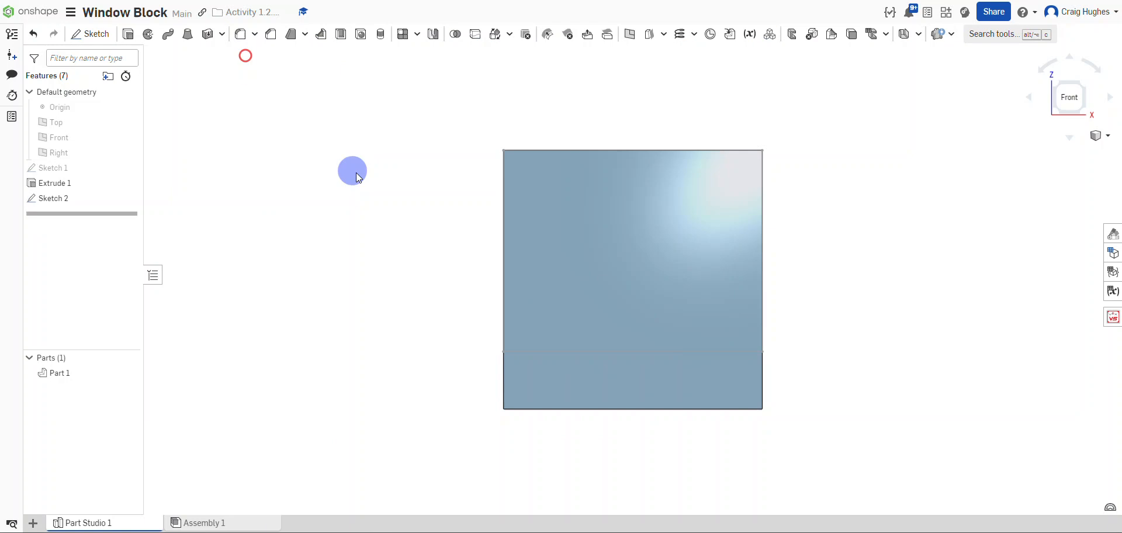
- Cut the sketched rectangle 0.375 in deep into the cube with a Remove extrude, leaving a front ledge
{"action": "right_click", "coordinate": [856, 143]}
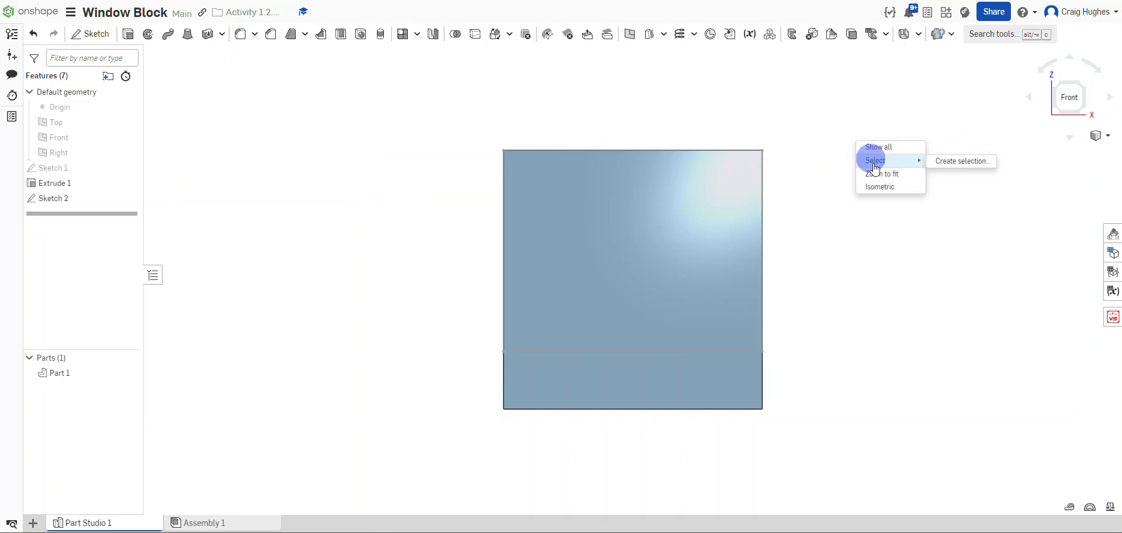
{"action": "left_click", "coordinate": [878, 185]}
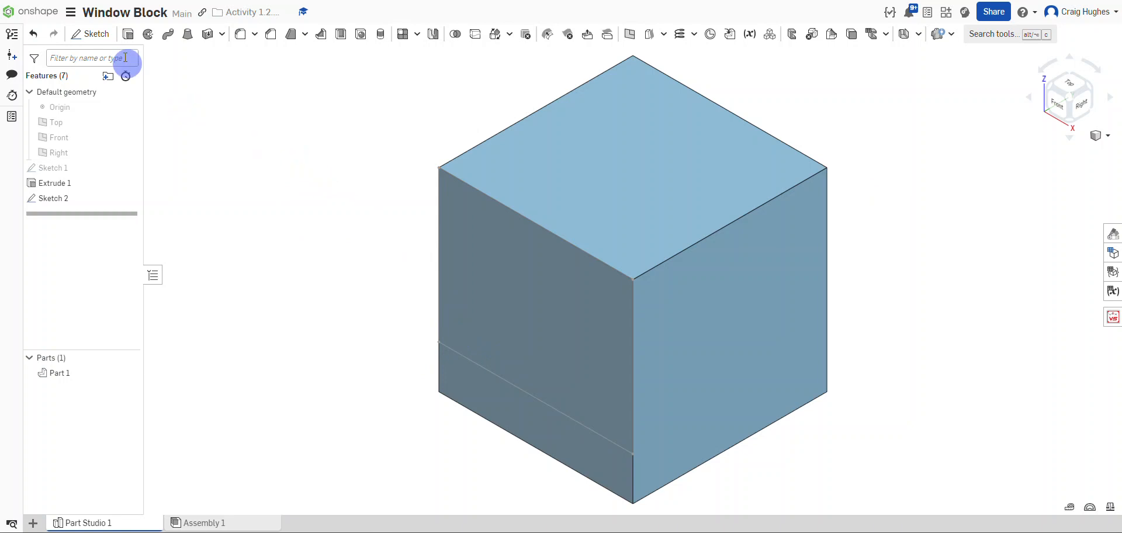
{"action": "left_click", "coordinate": [127, 33]}
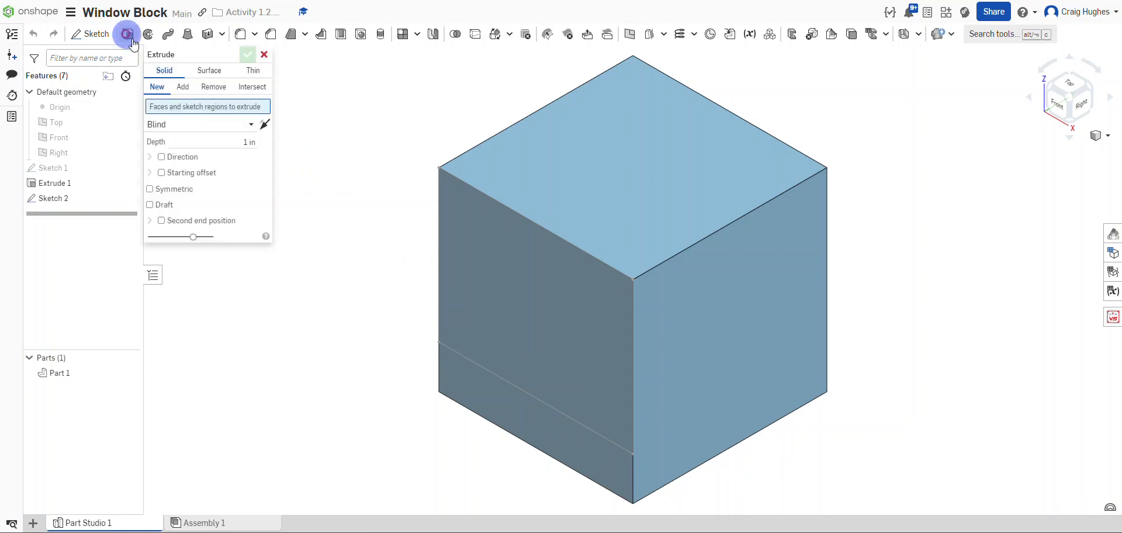
{"action": "left_click", "coordinate": [507, 279]}
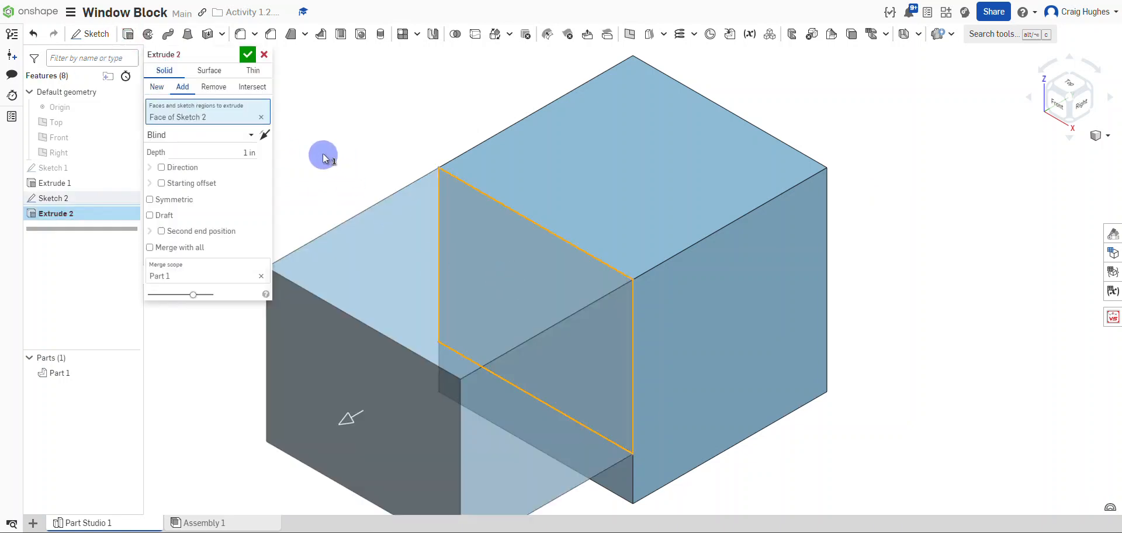
{"action": "left_click", "coordinate": [214, 88]}
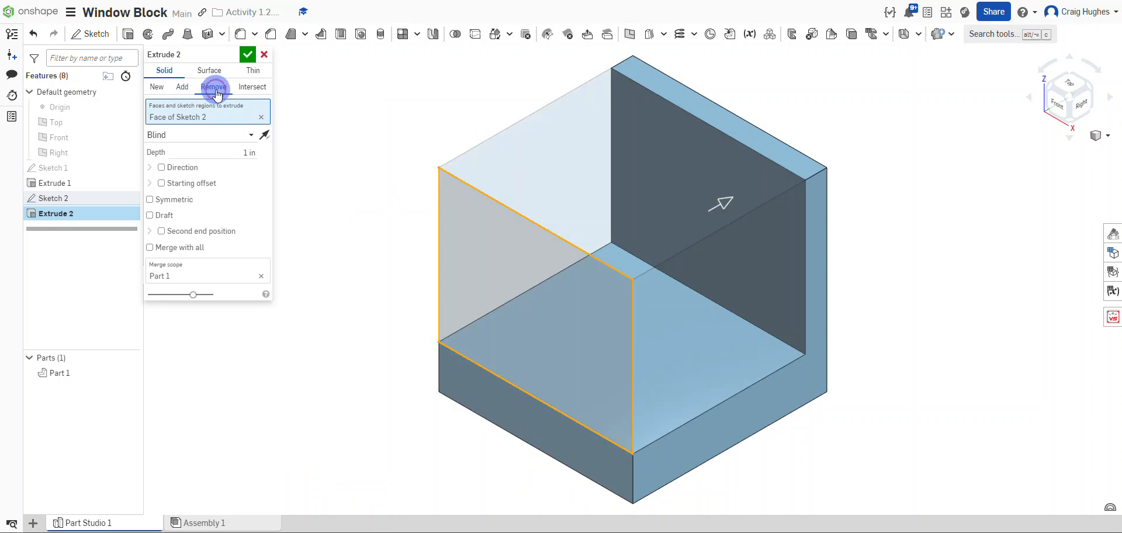
{"action": "left_click", "coordinate": [229, 153]}
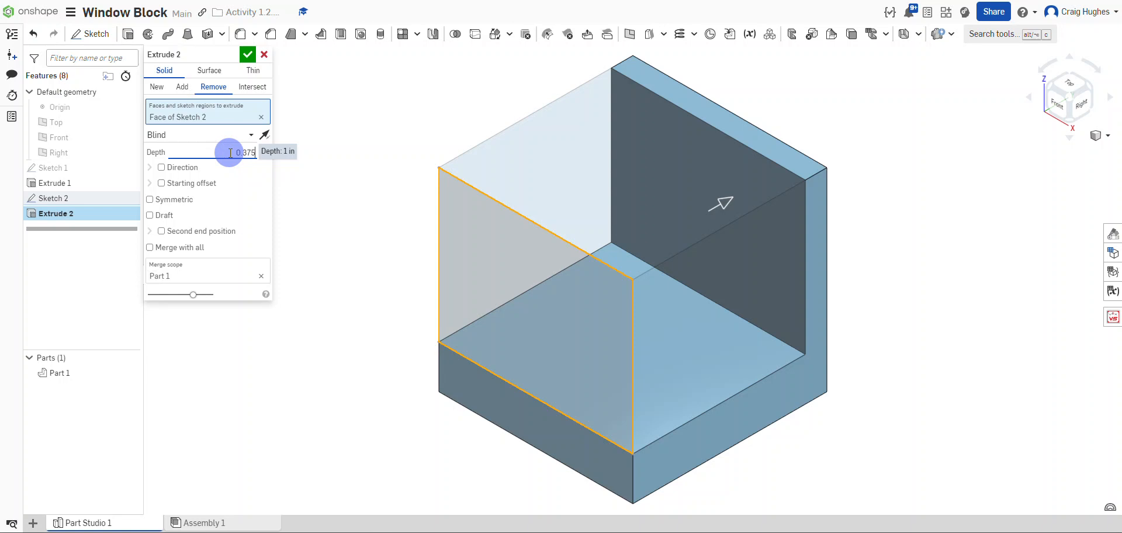
{"action": "type", "text": "0.375"}
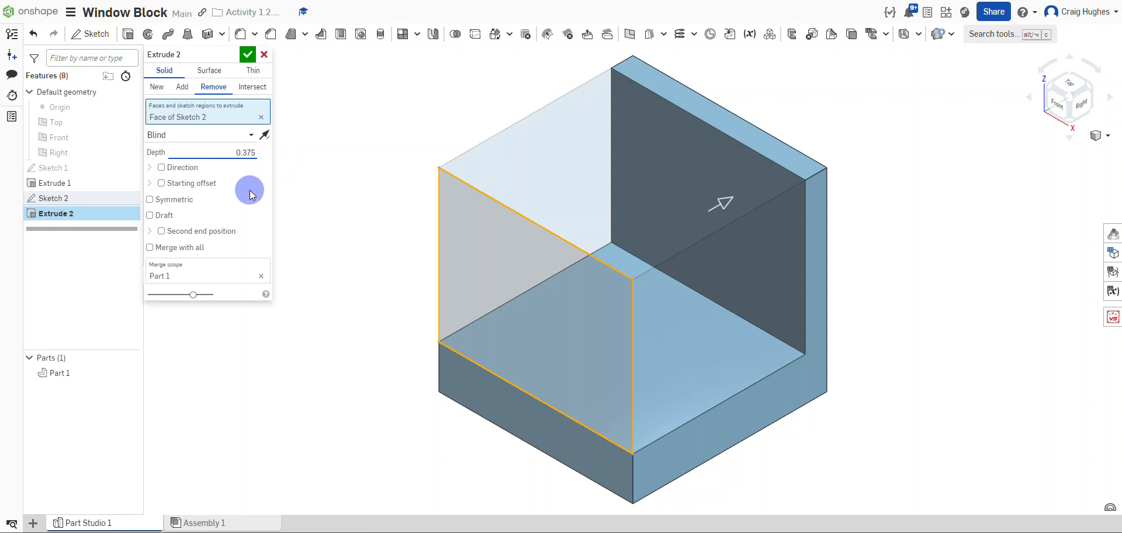
{"action": "left_click", "coordinate": [250, 192]}
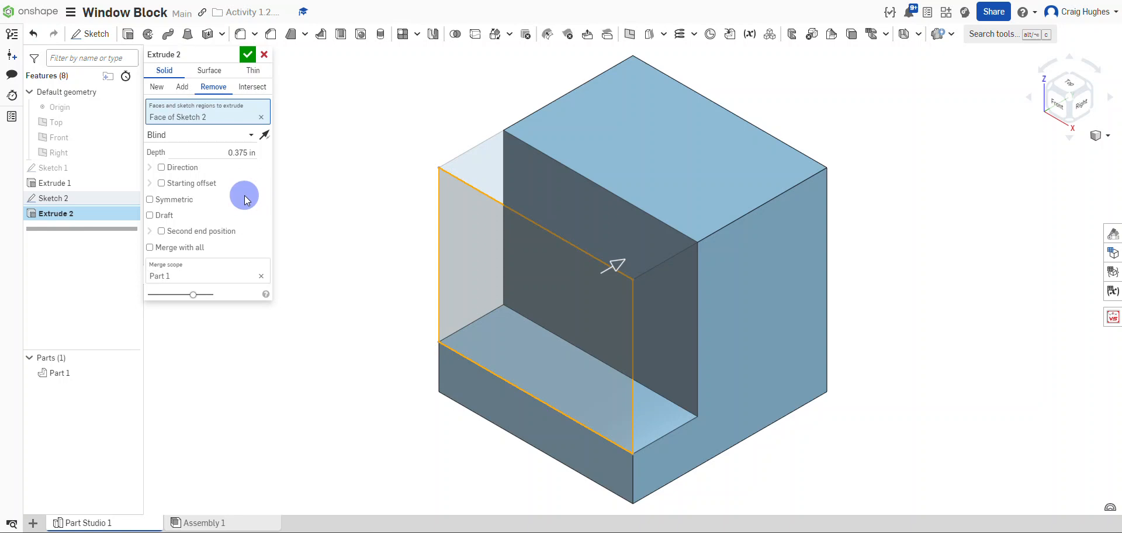
{"action": "left_click", "coordinate": [248, 56]}
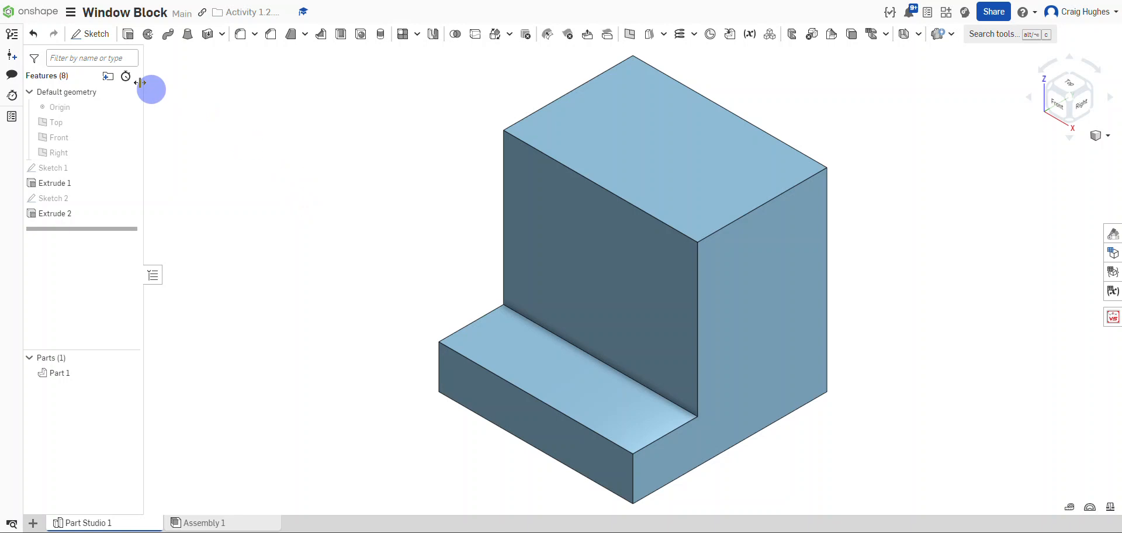
- On a new sketch on the recessed vertical face, draw a rectangle about 0.36 in wide and 0.49 in high standing on the ledge edge
{"action": "left_click", "coordinate": [96, 37]}
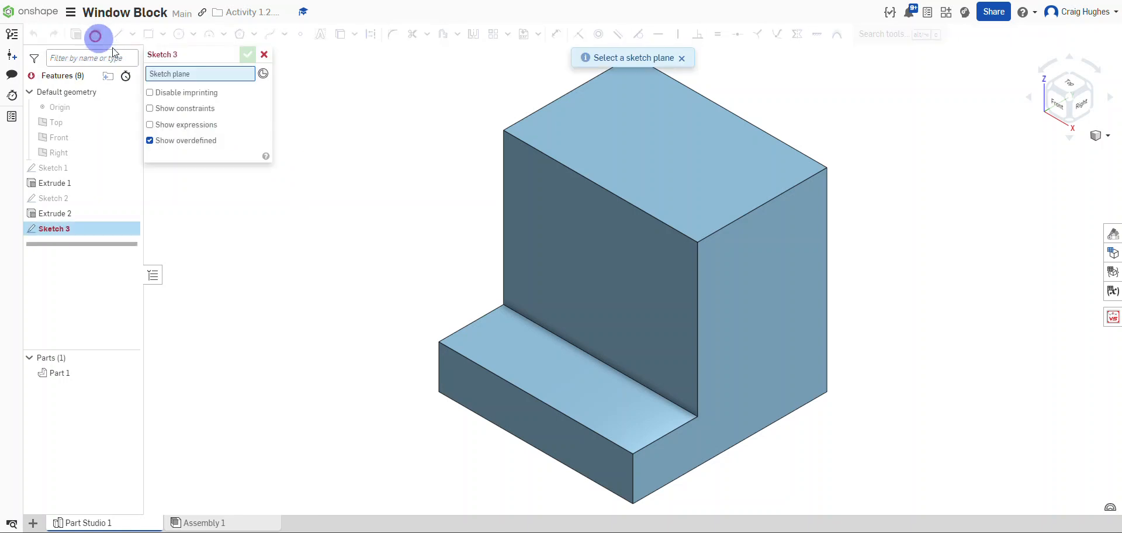
{"action": "left_click", "coordinate": [576, 269]}
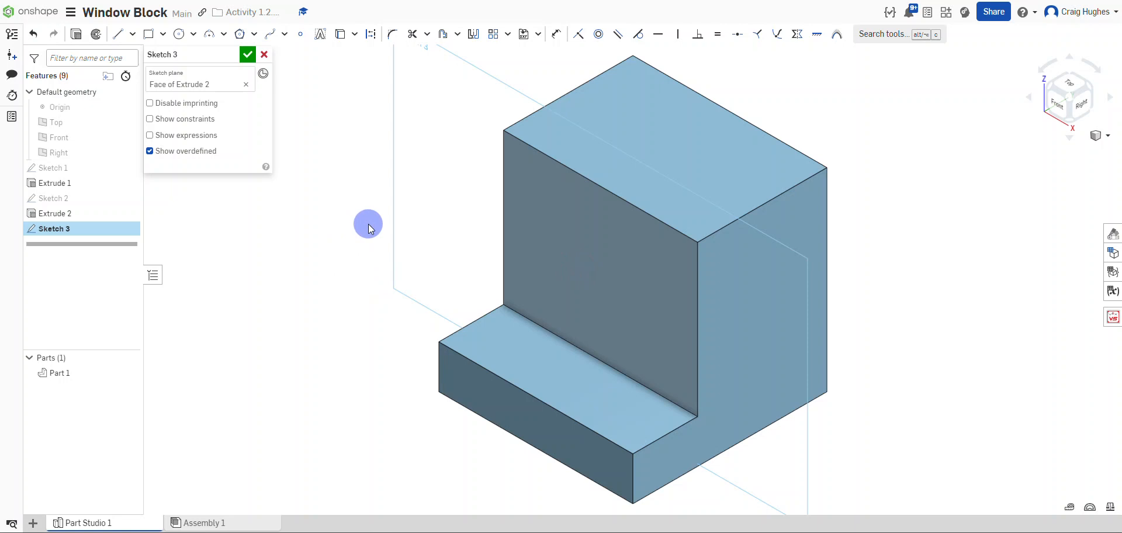
{"action": "key", "text": "n"}
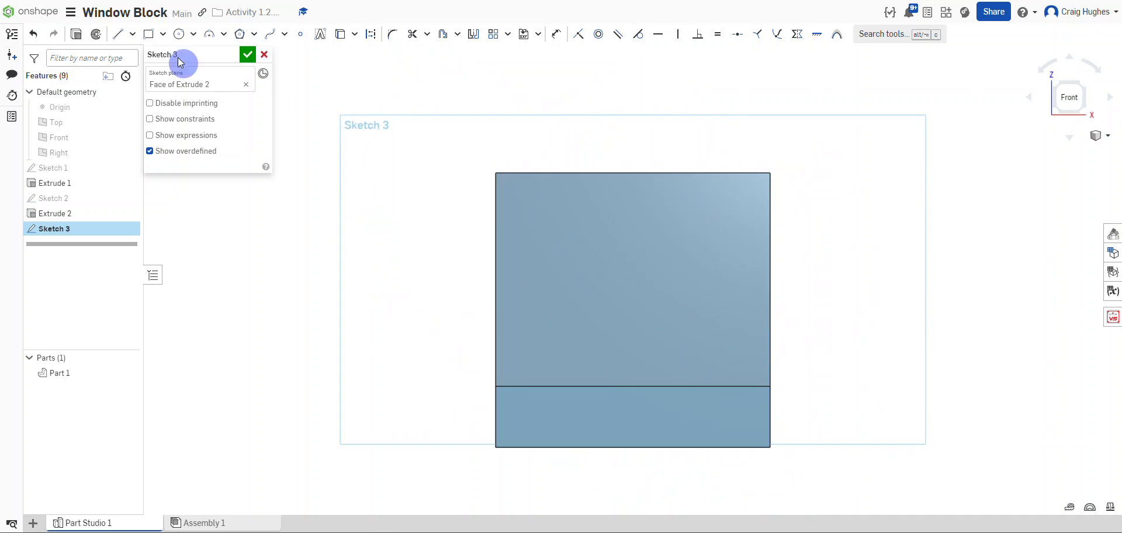
{"action": "left_click", "coordinate": [150, 36]}
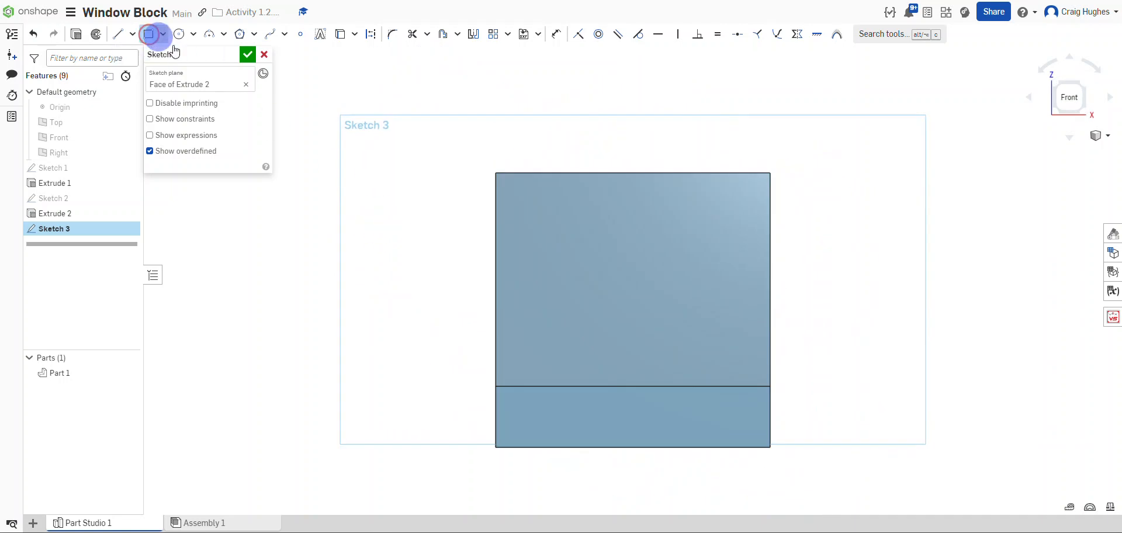
{"action": "left_click", "coordinate": [587, 385]}
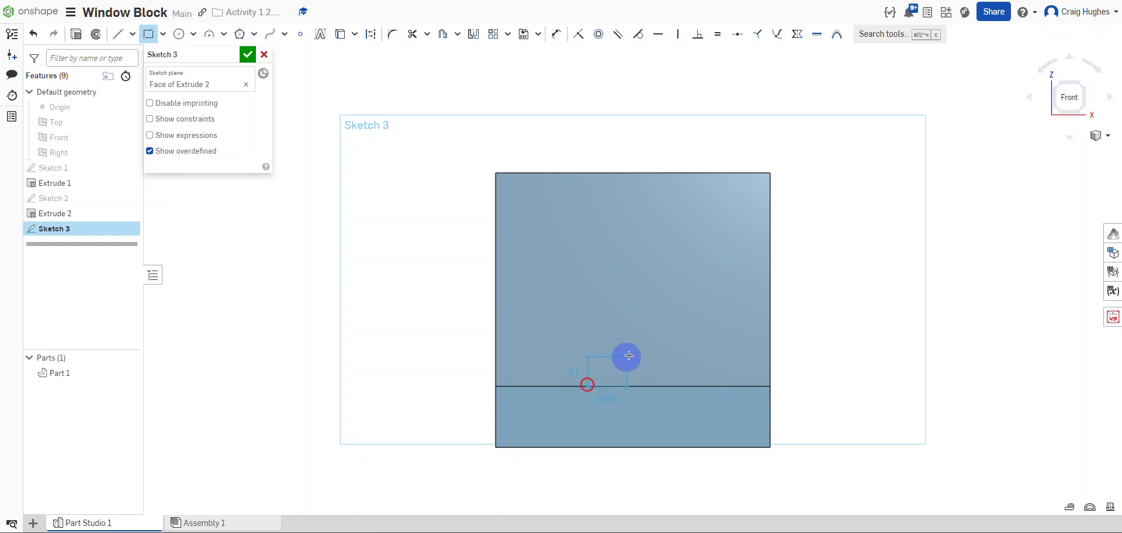
{"action": "left_click", "coordinate": [676, 266]}
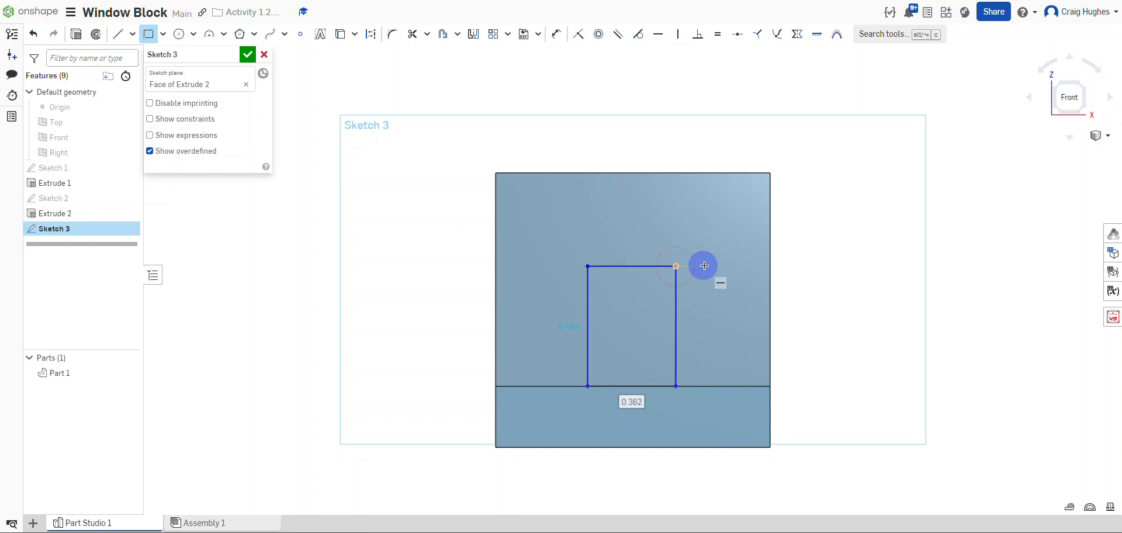
- Set the window rectangle's height to 0.5 in and its width to 0.375 in
{"action": "mouse_move", "coordinate": [579, 326]}
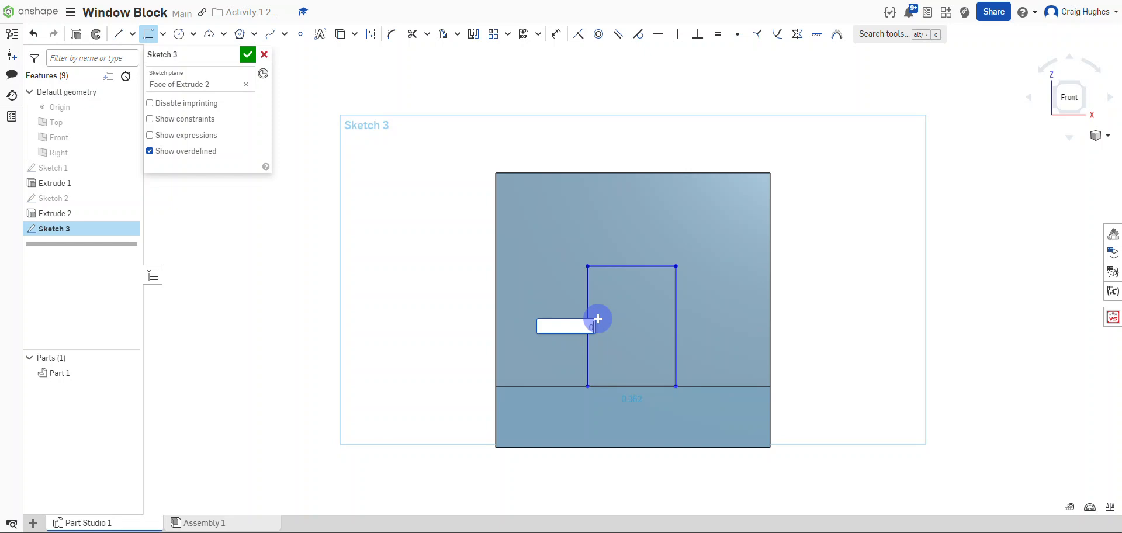
{"action": "type", "text": "0.5"}
{"action": "key", "text": "Return"}
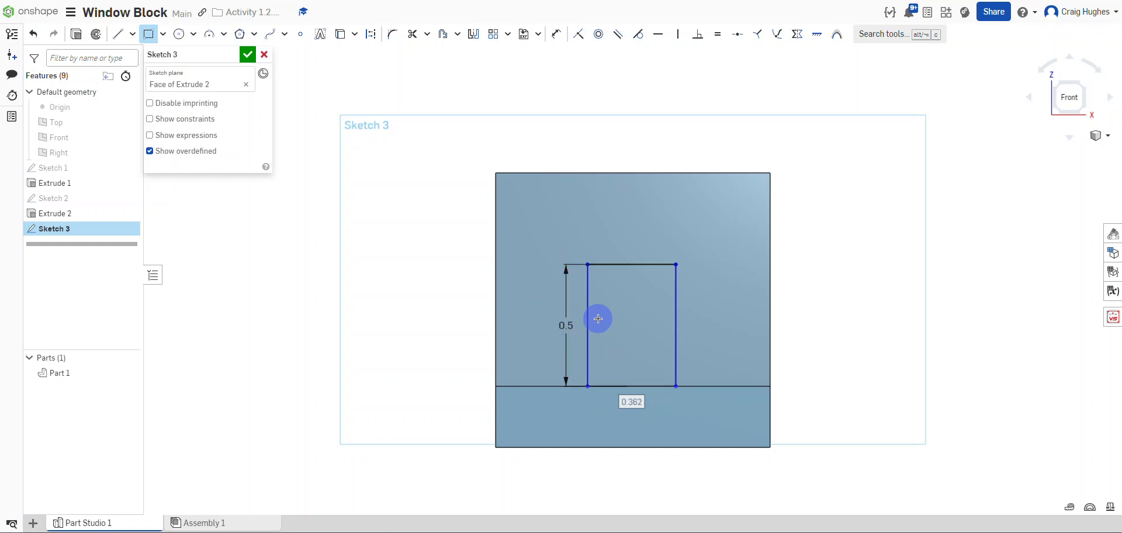
{"action": "type", "text": "0"}
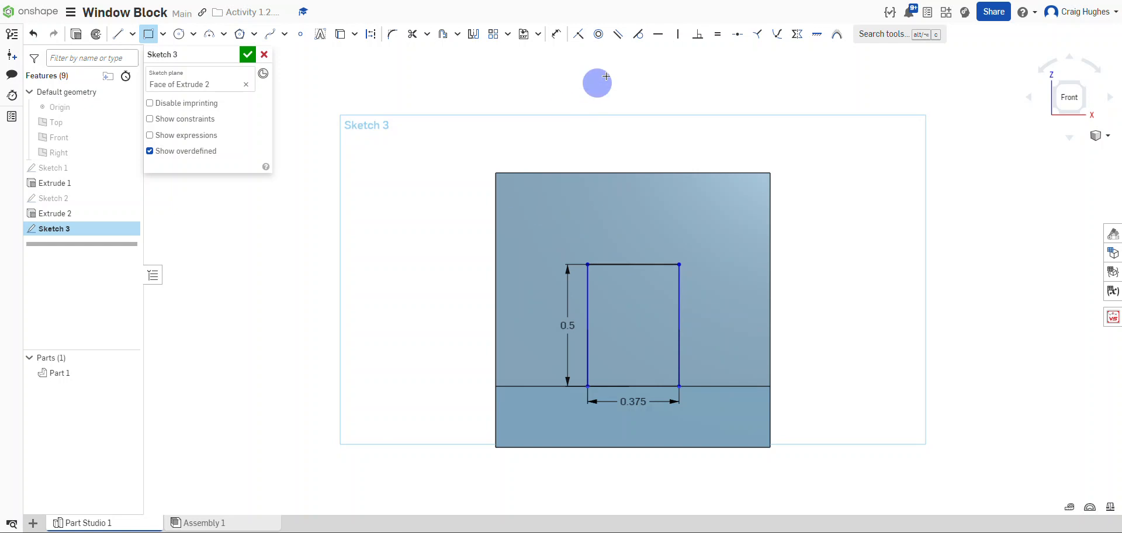
- Dimension the gap between the cube's left edge and the window rectangle's left side as 0.375 in and finish the sketch
{"action": "left_click", "coordinate": [557, 36]}
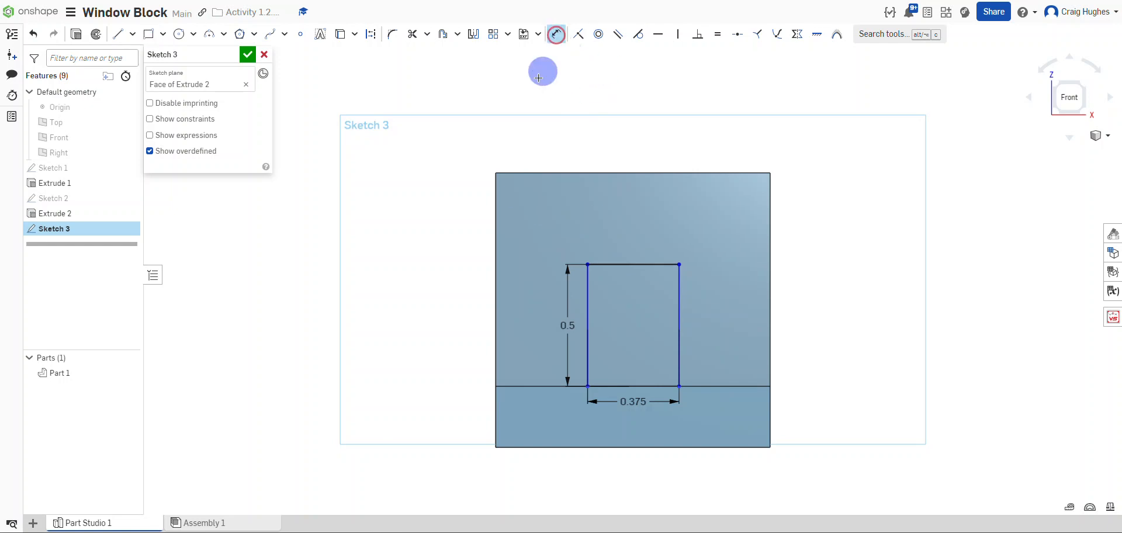
{"action": "left_click", "coordinate": [497, 276]}
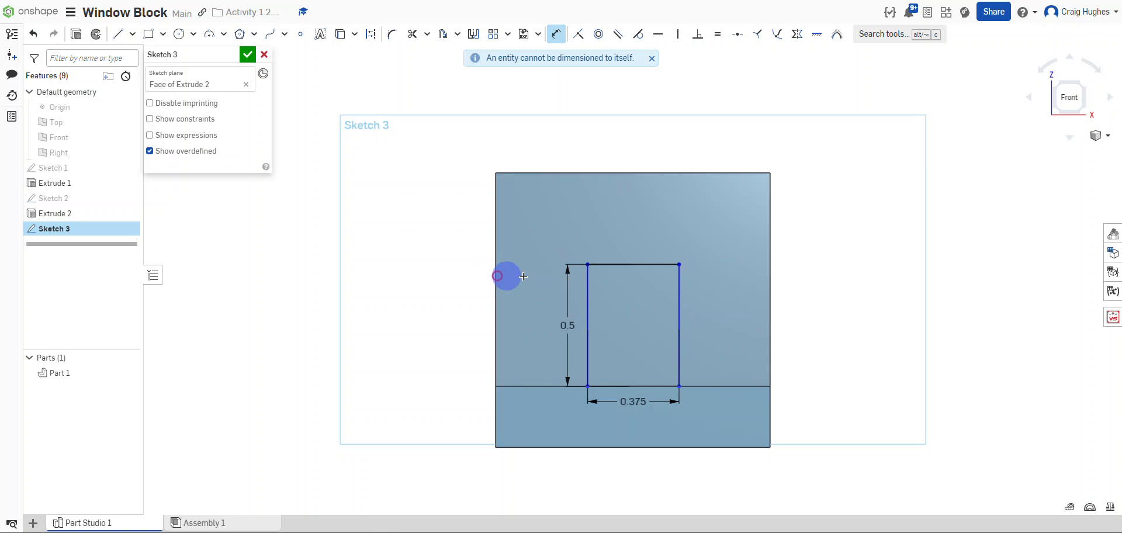
{"action": "left_click", "coordinate": [496, 248]}
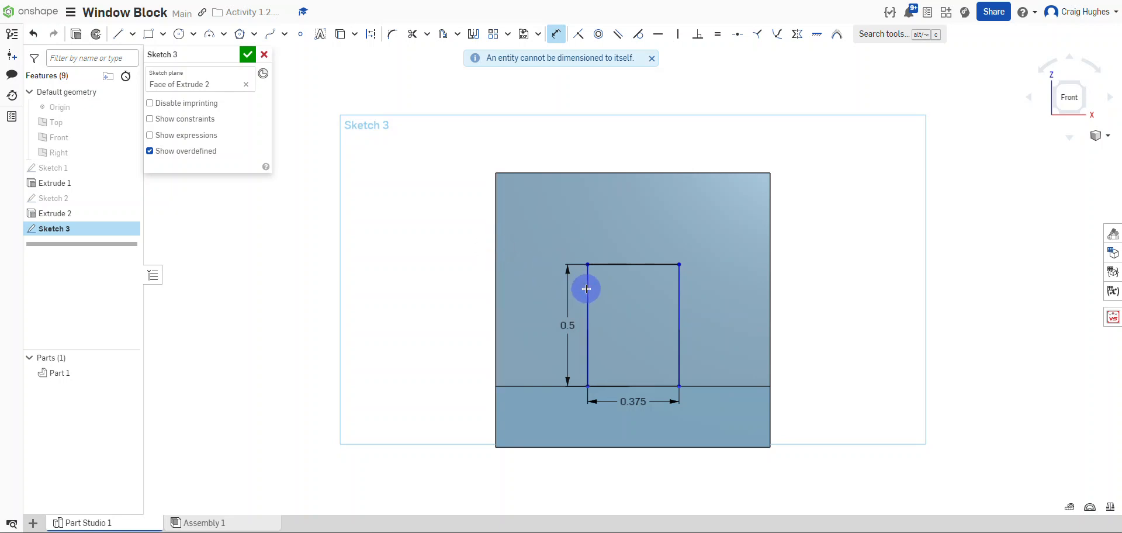
{"action": "left_click", "coordinate": [587, 289]}
{"action": "left_click", "coordinate": [542, 148]}
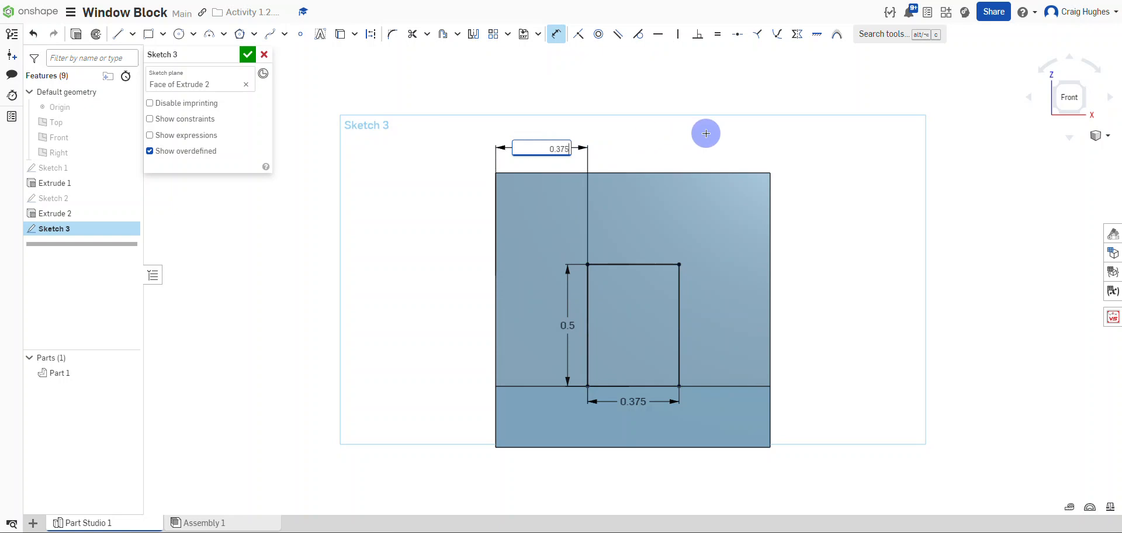
{"action": "key", "text": "Return"}
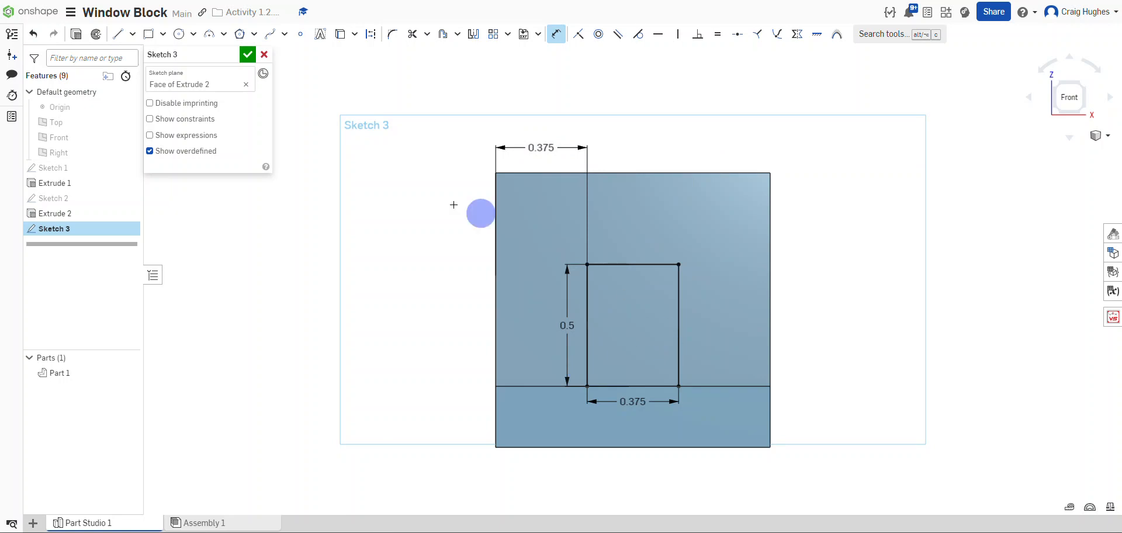
{"action": "left_click", "coordinate": [248, 55]}
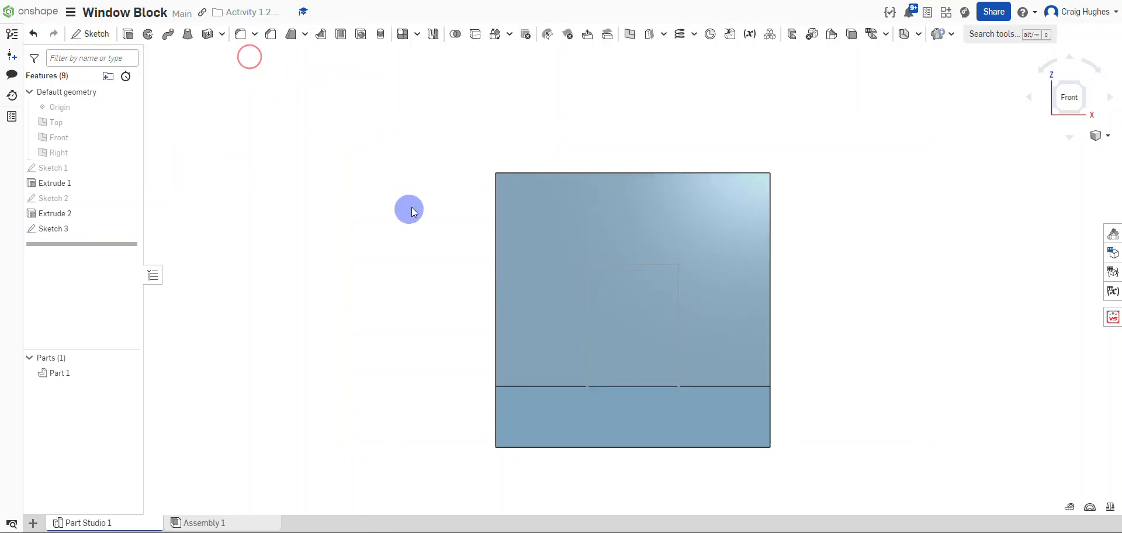
- Cut the sketched window rectangle through the block with a Remove extrude set to Through all
{"action": "left_click", "coordinate": [391, 178]}
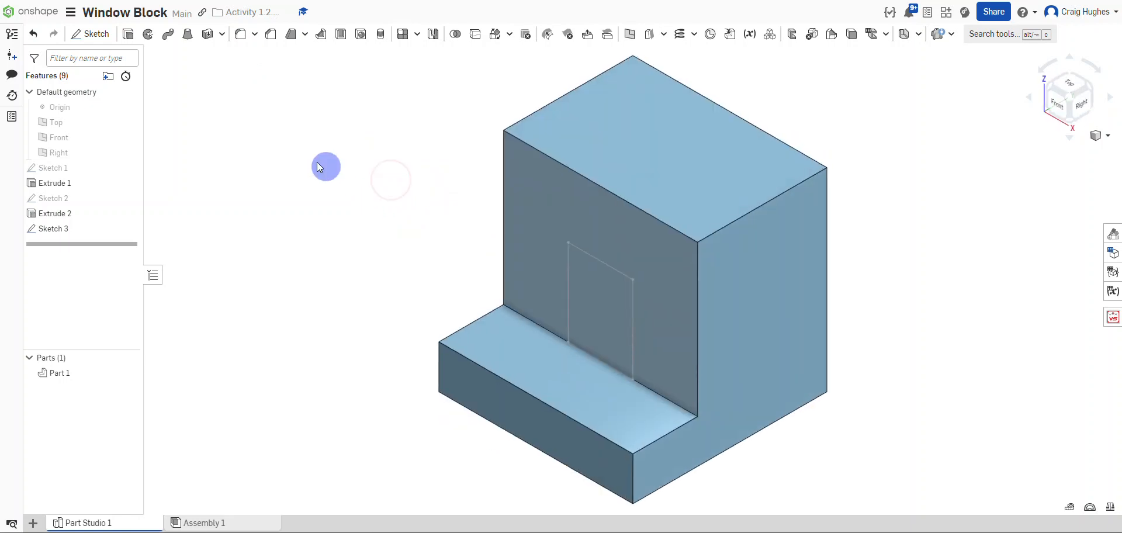
{"action": "left_click", "coordinate": [127, 33]}
{"action": "left_click", "coordinate": [579, 300]}
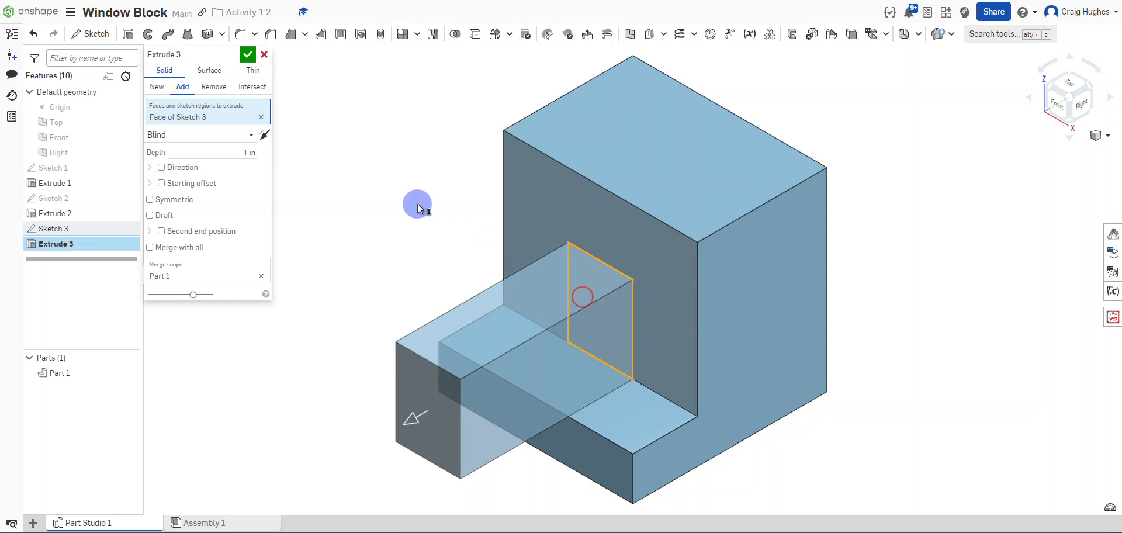
{"action": "left_click", "coordinate": [213, 87]}
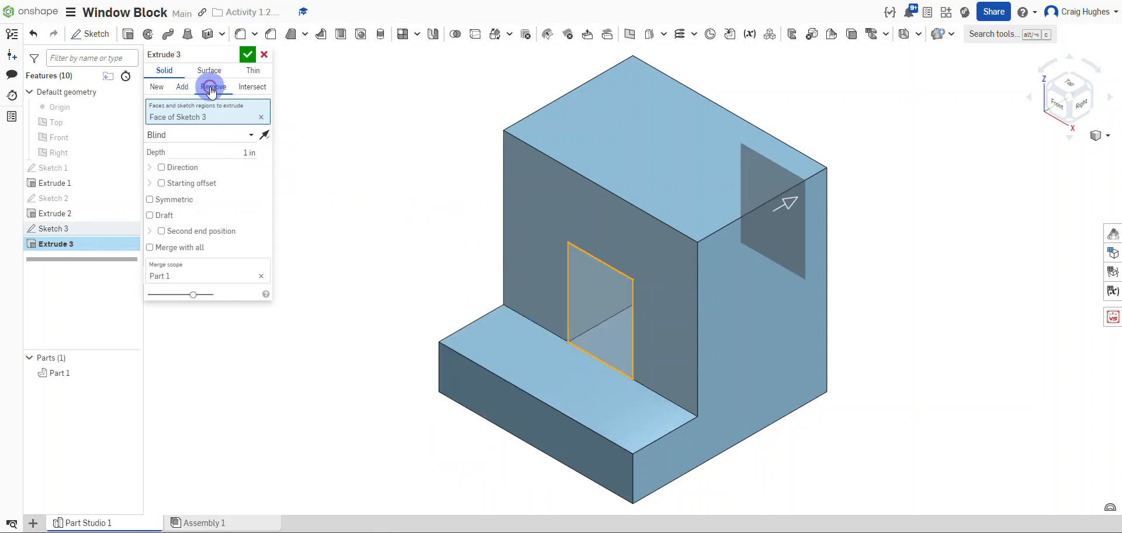
{"action": "left_click", "coordinate": [199, 135]}
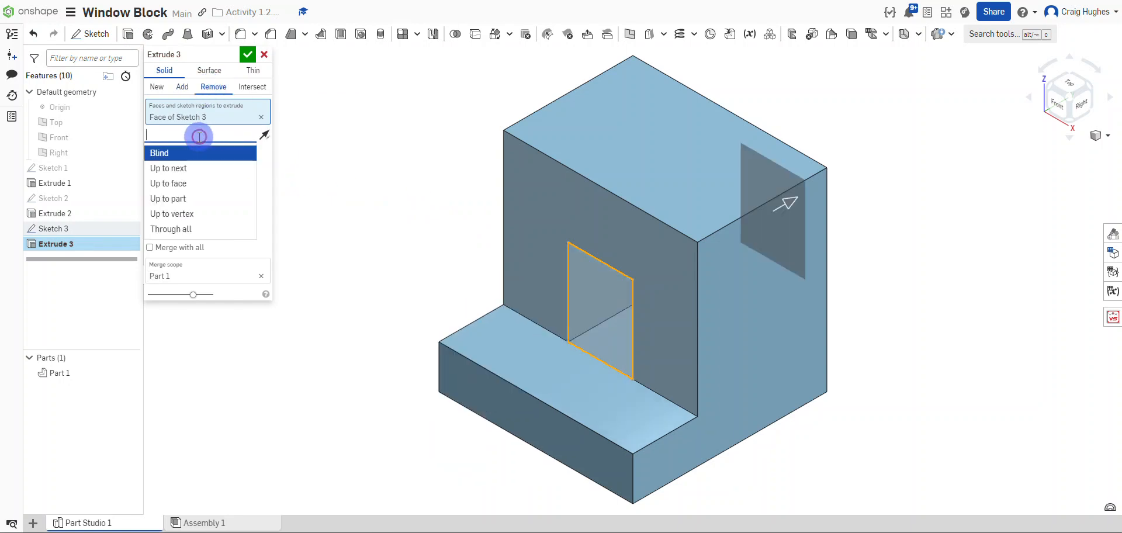
{"action": "left_click", "coordinate": [190, 228]}
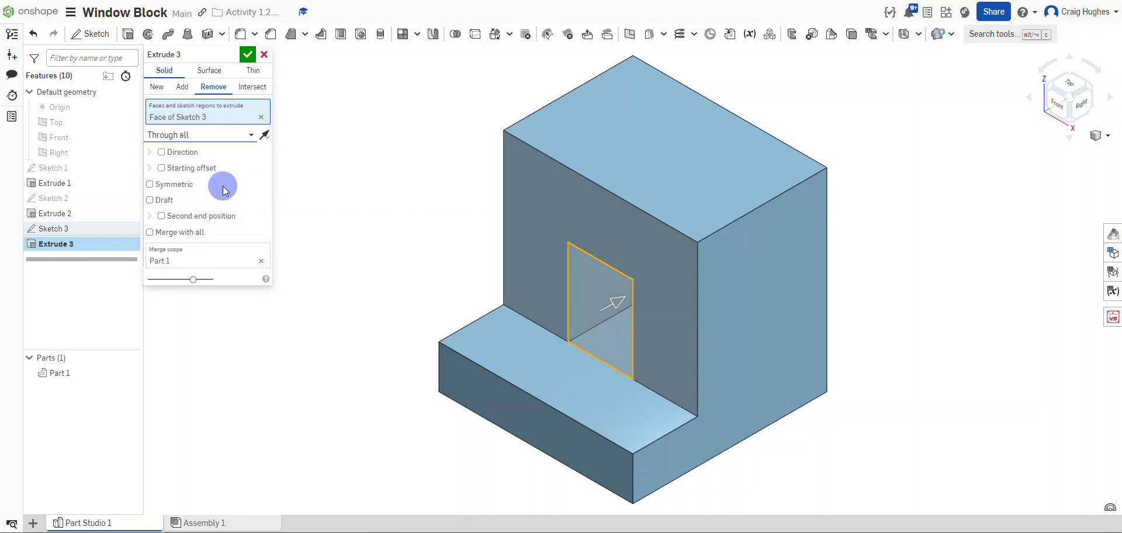
{"action": "left_click", "coordinate": [248, 58]}
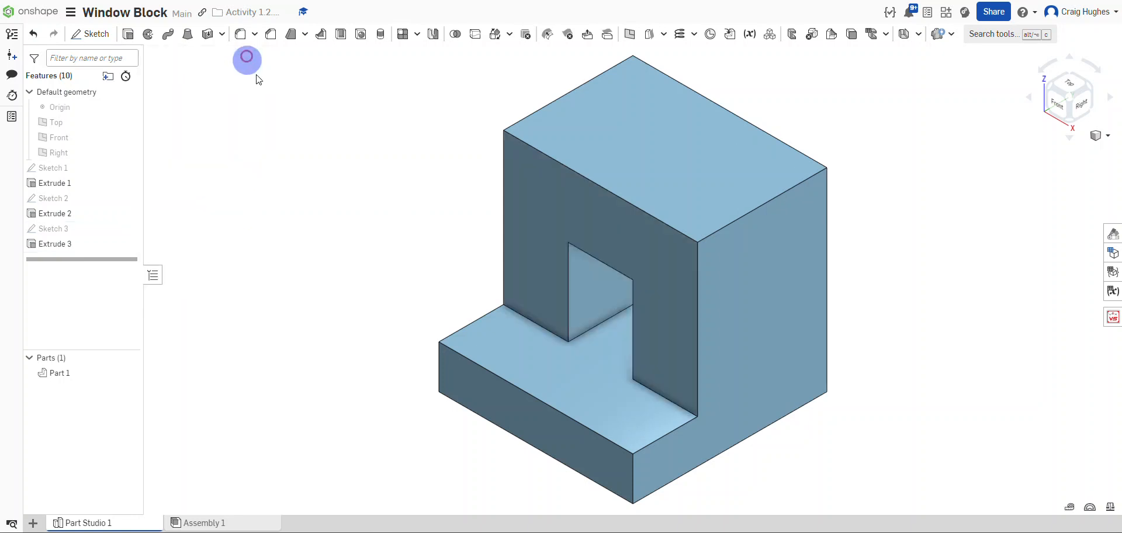
- Change the part's appearance to red and rename the part as Window Block
{"action": "right_click_drag", "start_coordinate": [429, 255], "coordinate": [413, 168]}
{"action": "right_click", "coordinate": [363, 141]}
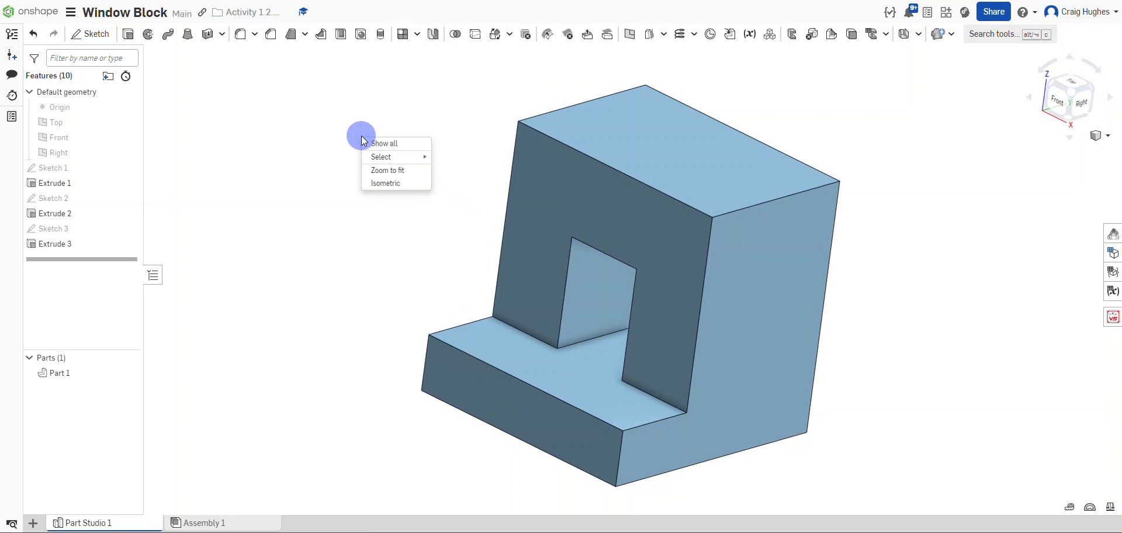
{"action": "left_click", "coordinate": [378, 183]}
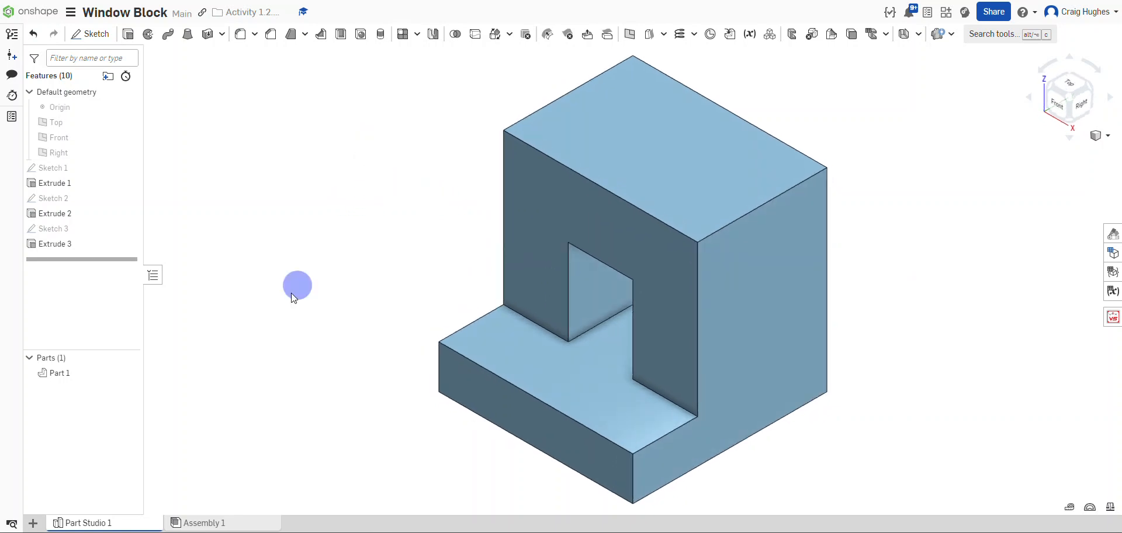
{"action": "right_click", "coordinate": [61, 379]}
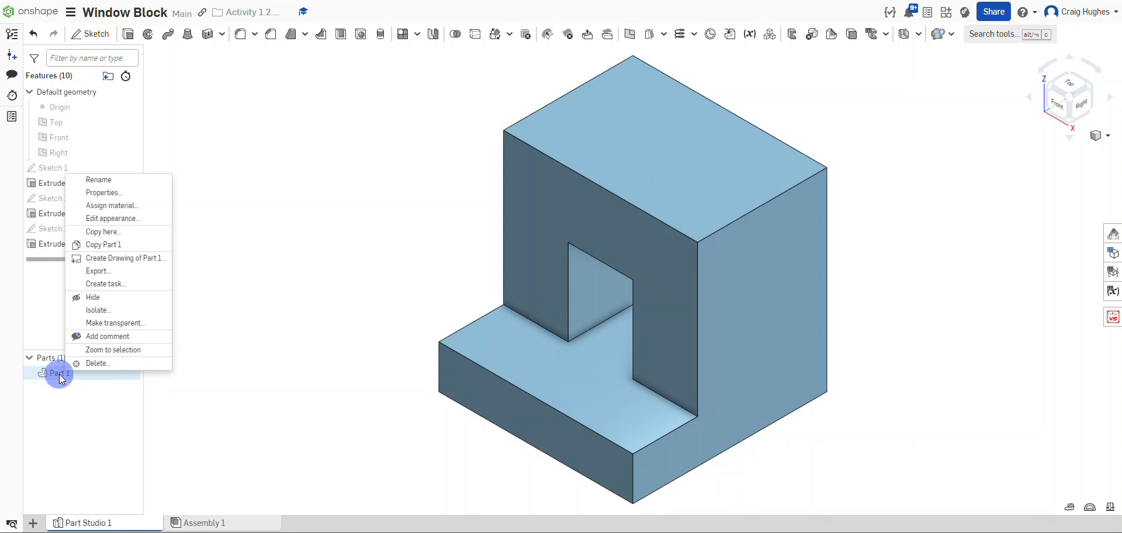
{"action": "left_click", "coordinate": [128, 219]}
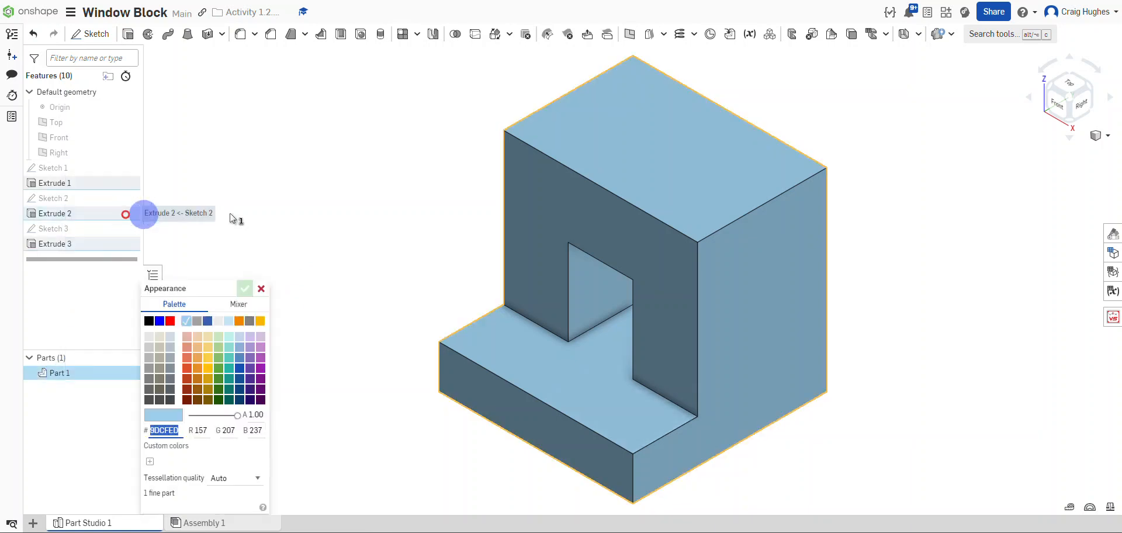
{"action": "left_click", "coordinate": [171, 321]}
{"action": "left_click", "coordinate": [244, 288]}
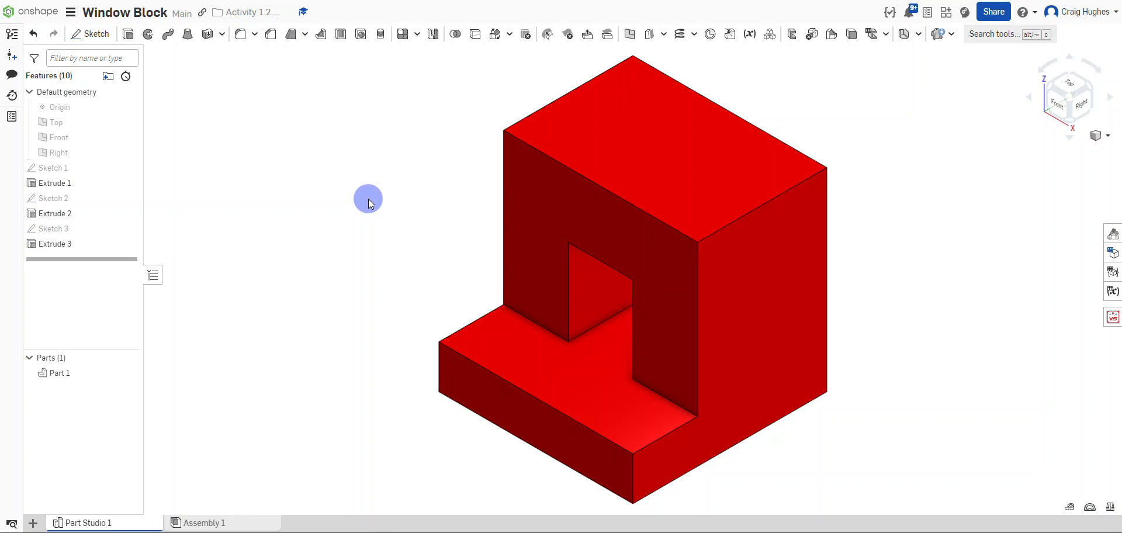
{"action": "right_click", "coordinate": [60, 373]}
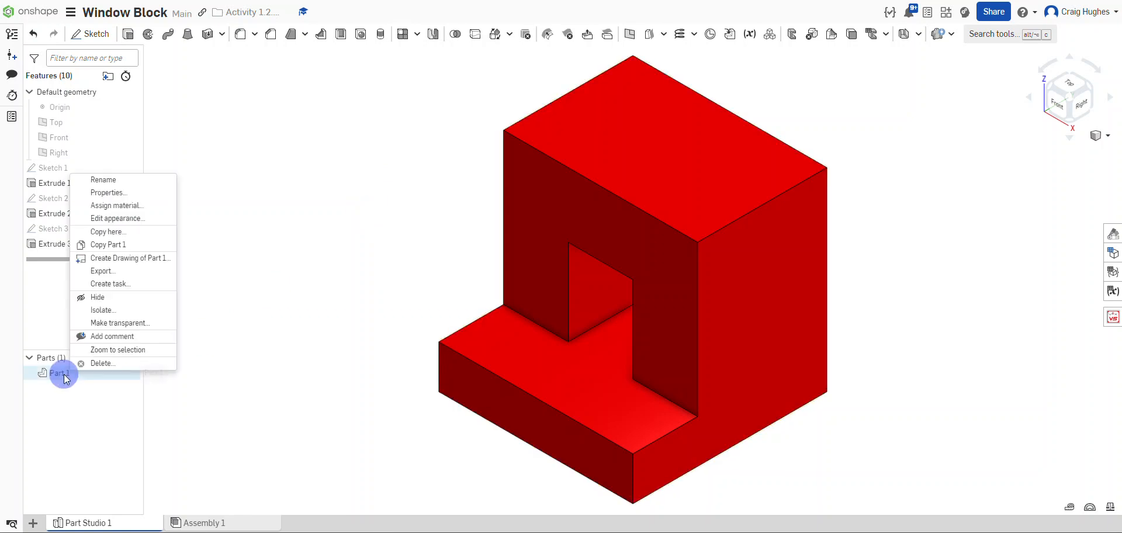
{"action": "left_click", "coordinate": [115, 180]}
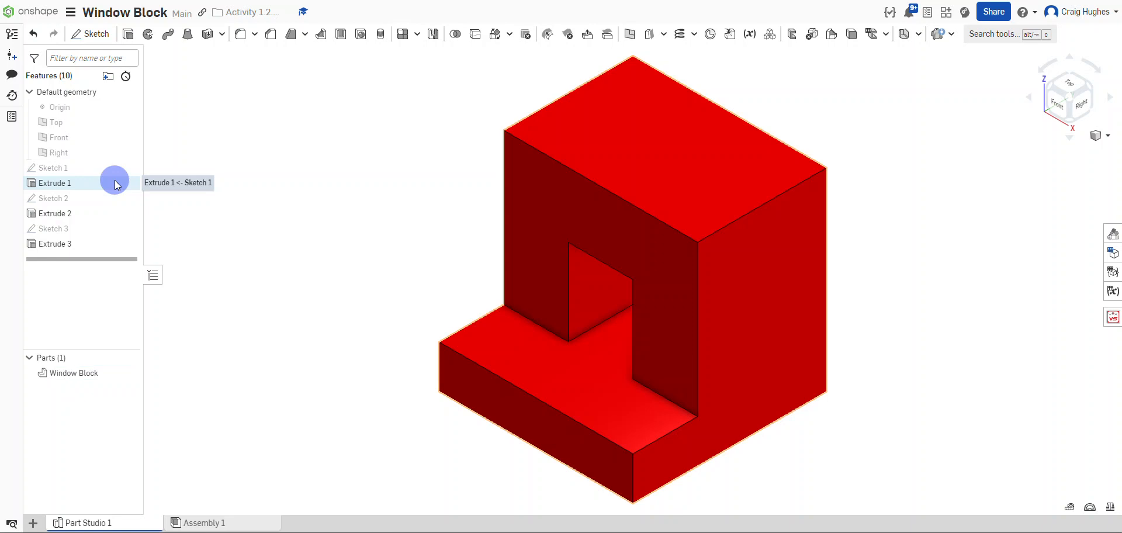
- Create a drawing of the Window Block part from a BHS PLTW title block template with no views
{"action": "right_click", "coordinate": [70, 372]}
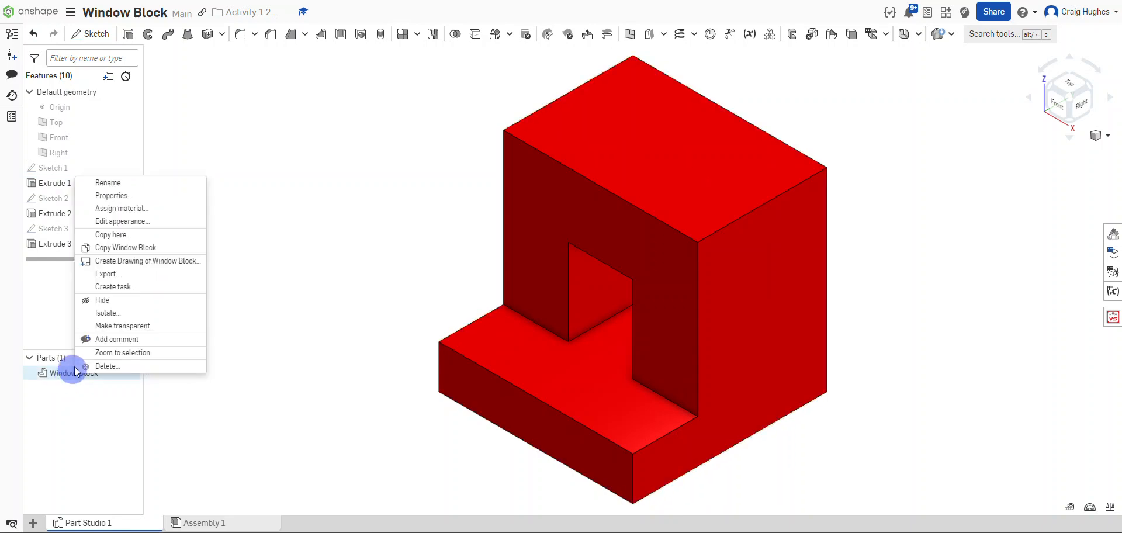
{"action": "left_click", "coordinate": [153, 264]}
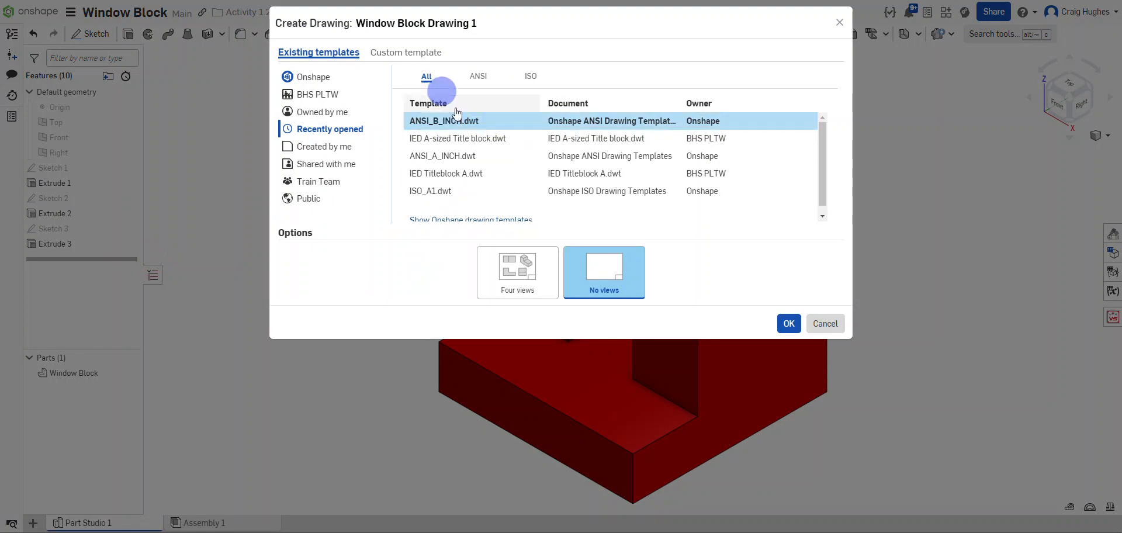
{"action": "left_click", "coordinate": [320, 95]}
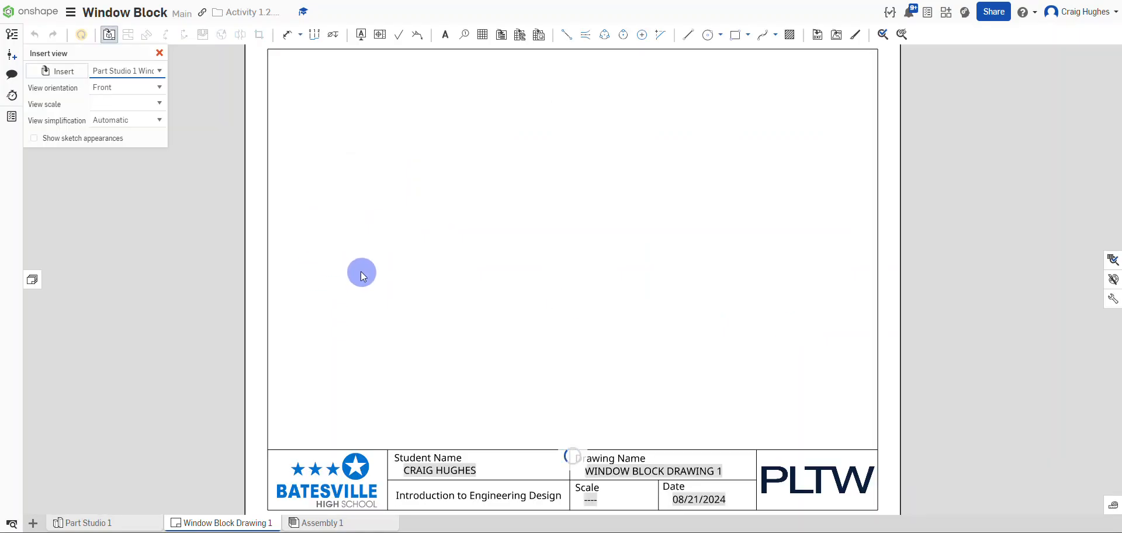
- Place a 2:1 front view in the lower left of the sheet and project a top view directly above it
{"action": "left_click", "coordinate": [402, 261]}
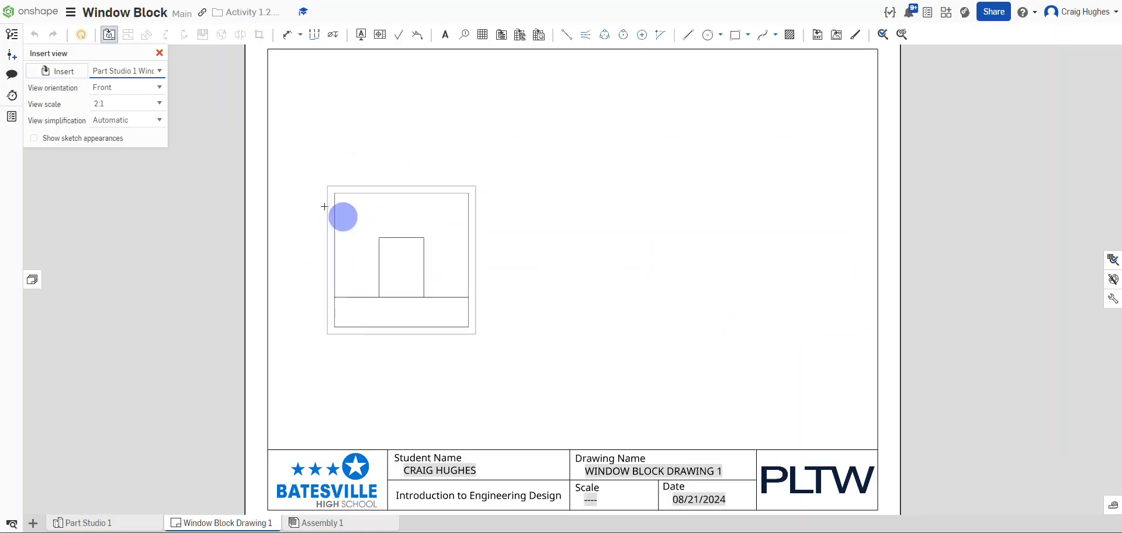
{"action": "left_click", "coordinate": [417, 329]}
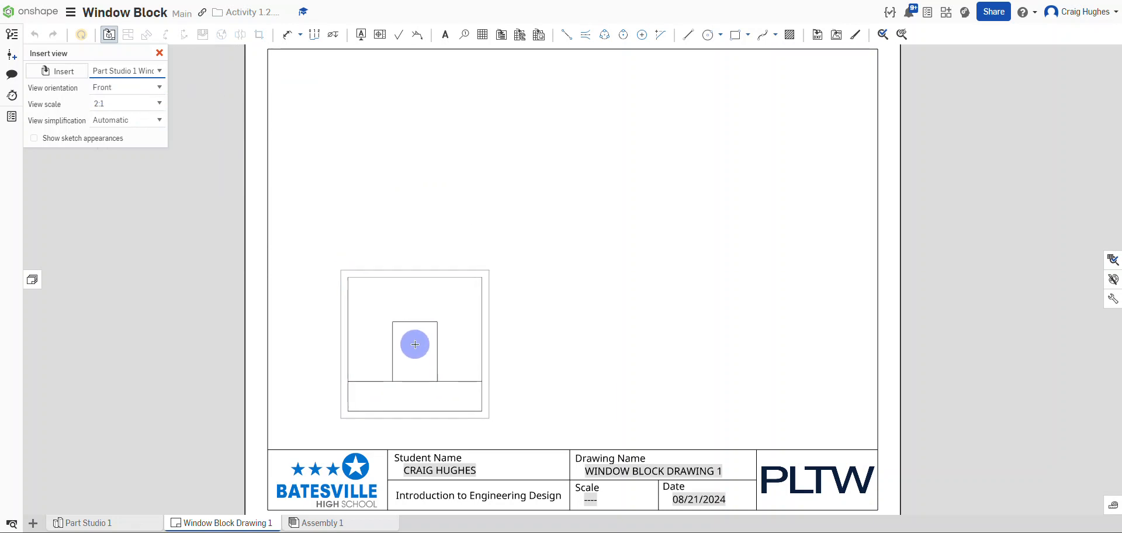
{"action": "left_click", "coordinate": [415, 344]}
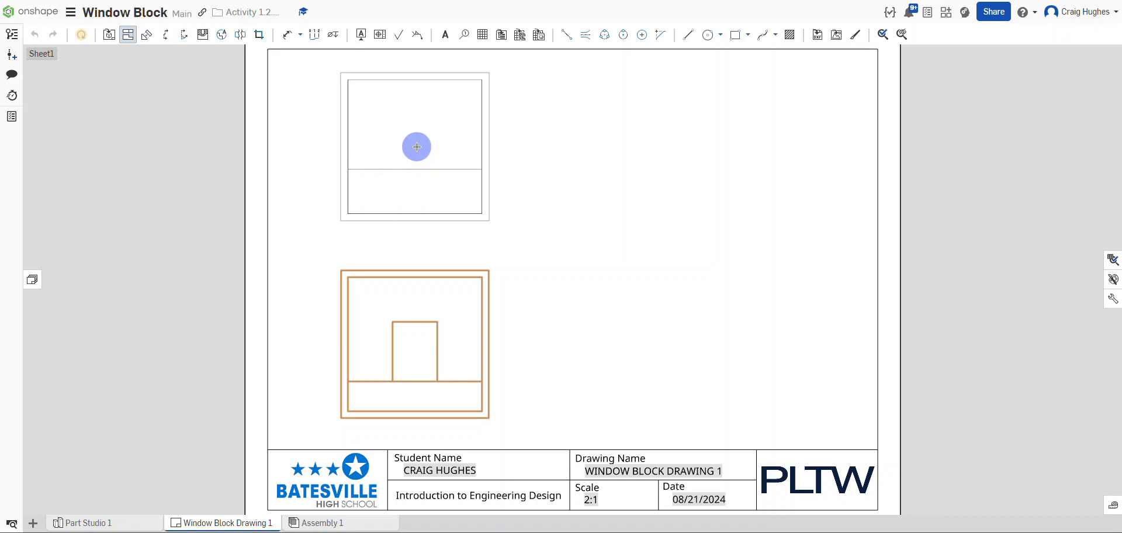
{"action": "left_click", "coordinate": [417, 146]}
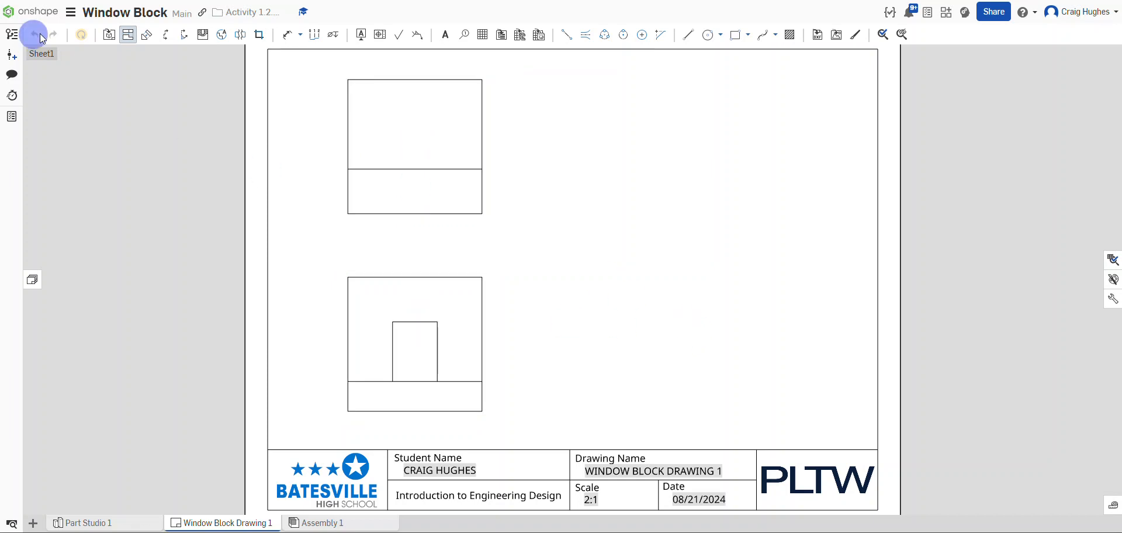
- Project a right side view and an upper-right isometric view from the front view
{"action": "left_click", "coordinate": [128, 36]}
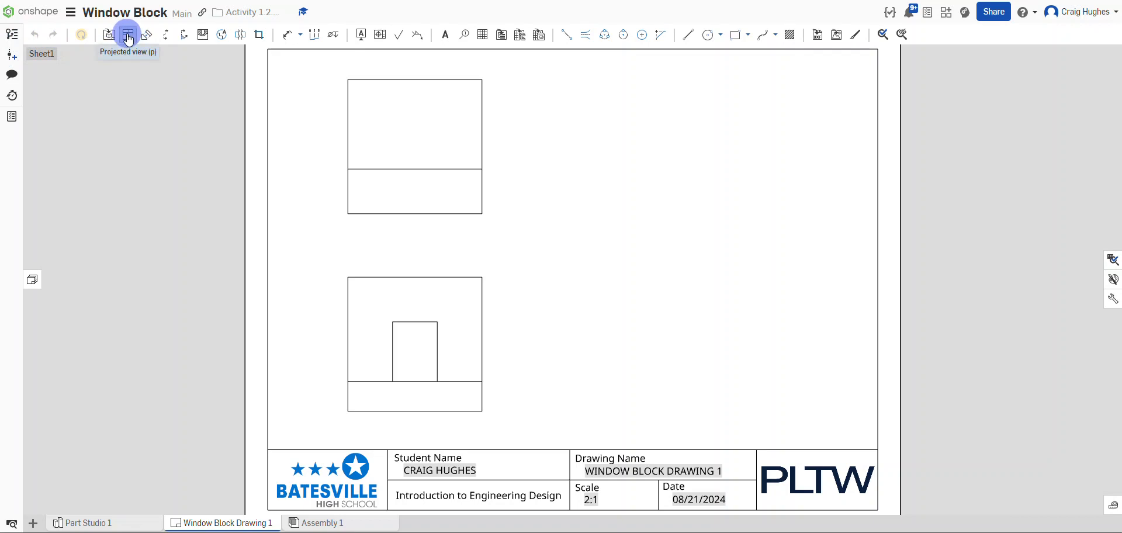
{"action": "left_click", "coordinate": [474, 312]}
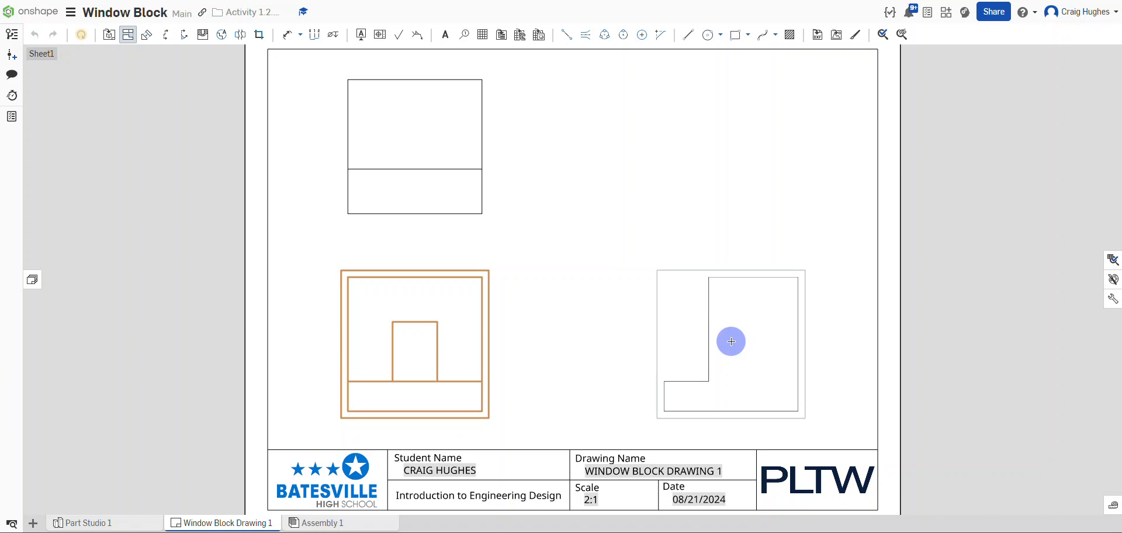
{"action": "left_click", "coordinate": [732, 342]}
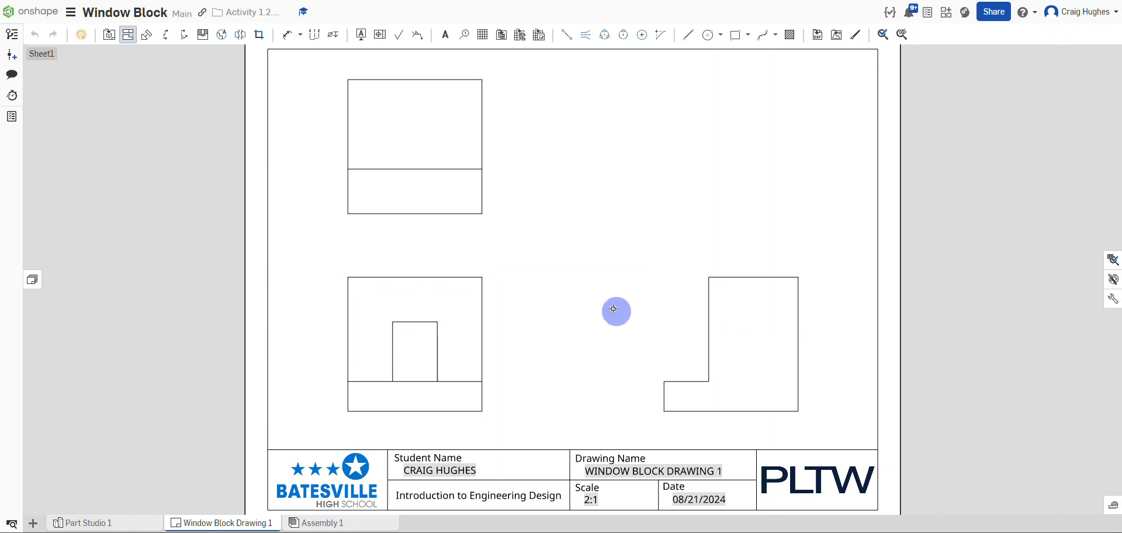
{"action": "left_click", "coordinate": [479, 299]}
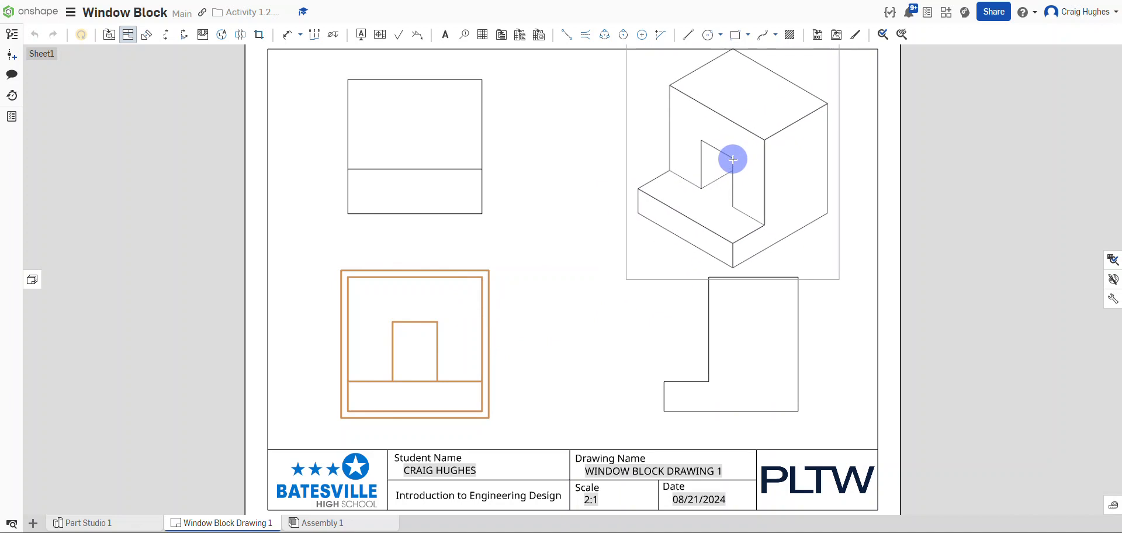
{"action": "left_click", "coordinate": [746, 140]}
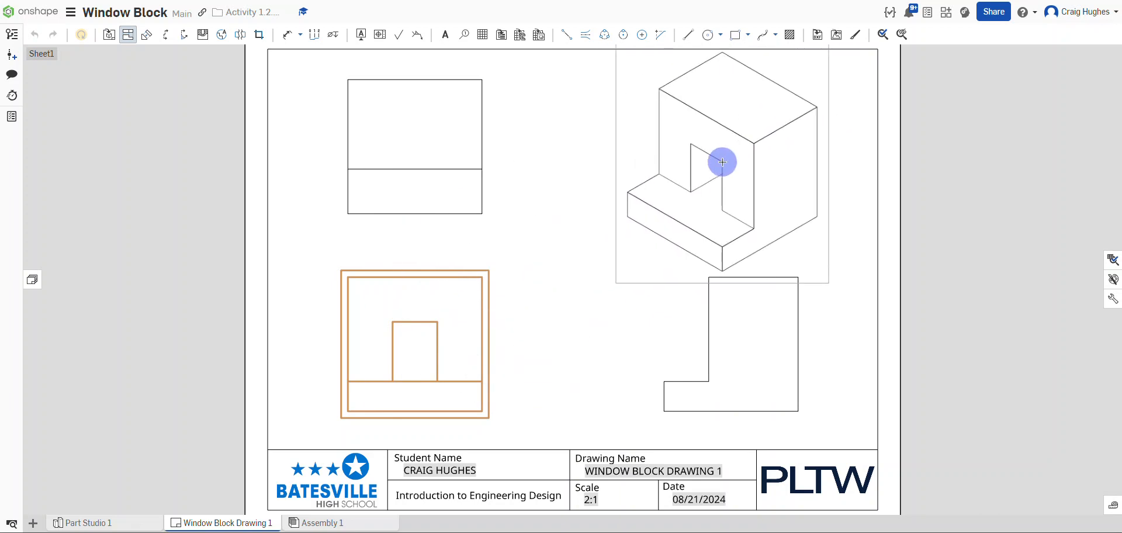
{"action": "left_click", "coordinate": [729, 157]}
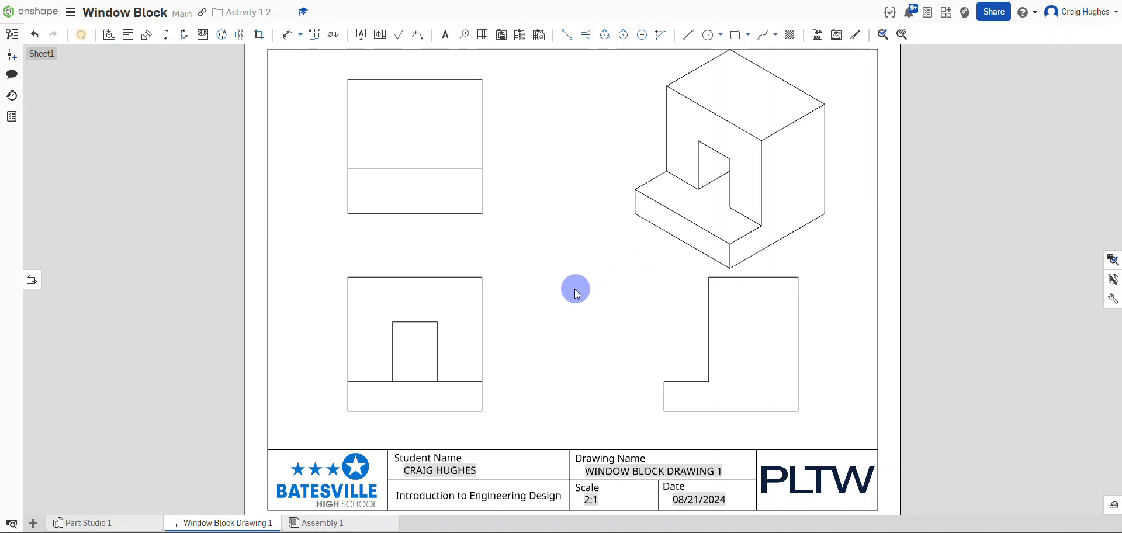
- Set the isometric view's scale to 1:1 instead of following its parent view
{"action": "scroll", "coordinate": [542, 345], "scroll_direction": "down", "scroll_amount": 2}
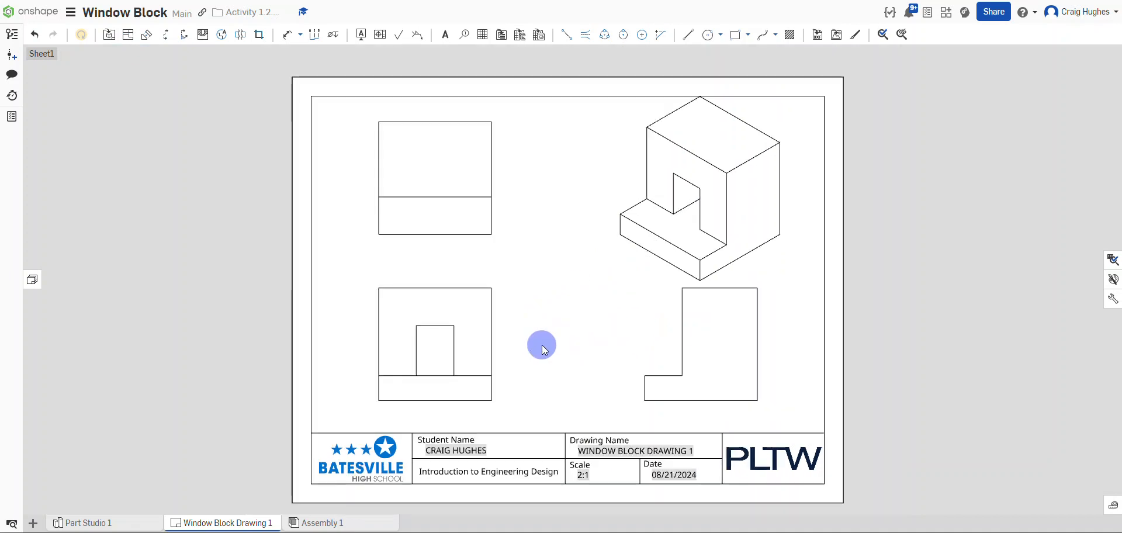
{"action": "double_click", "coordinate": [614, 211]}
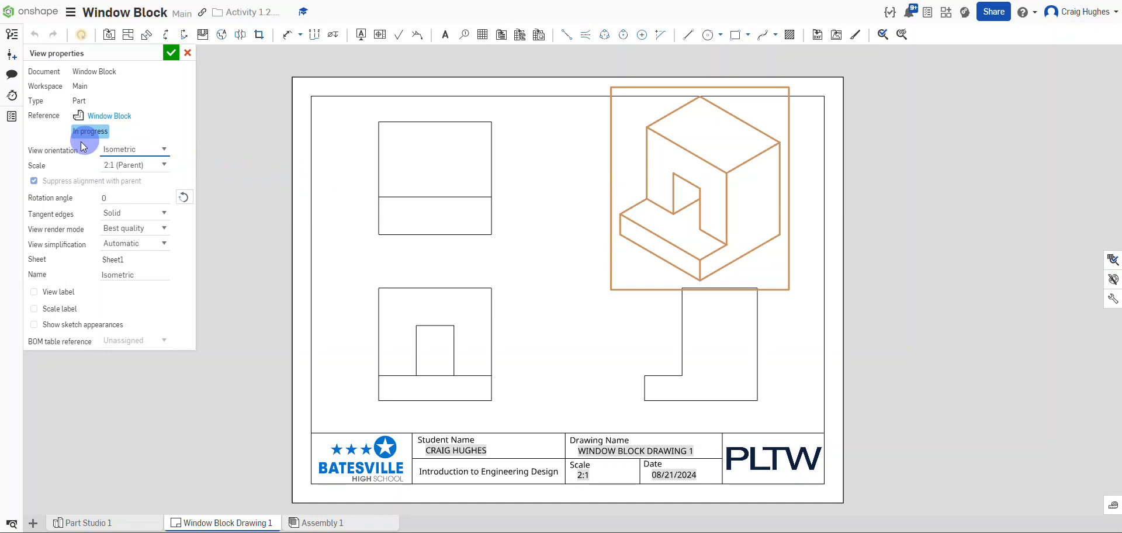
{"action": "left_click", "coordinate": [164, 166]}
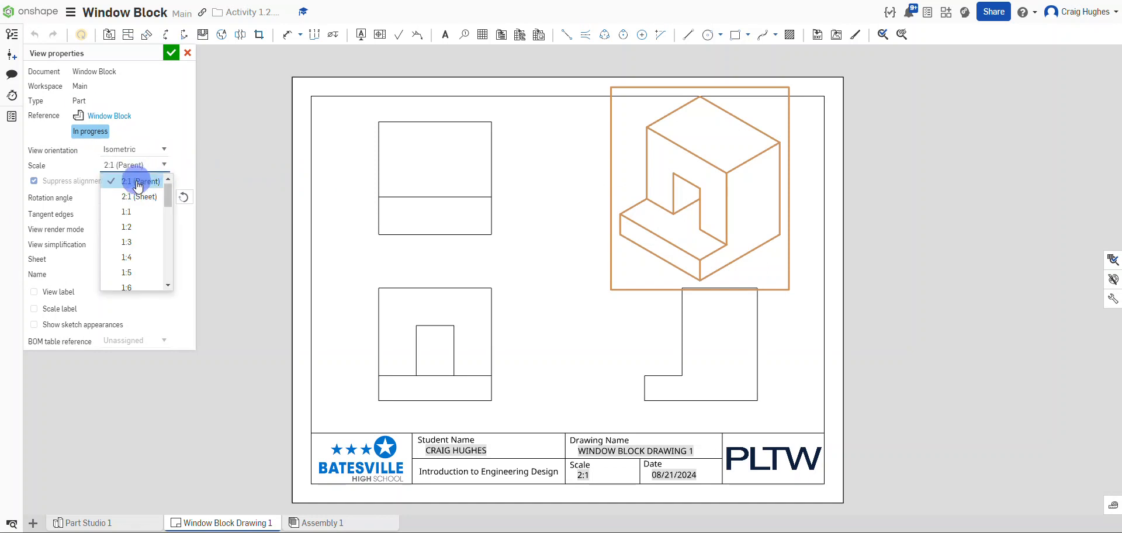
{"action": "left_click", "coordinate": [138, 211]}
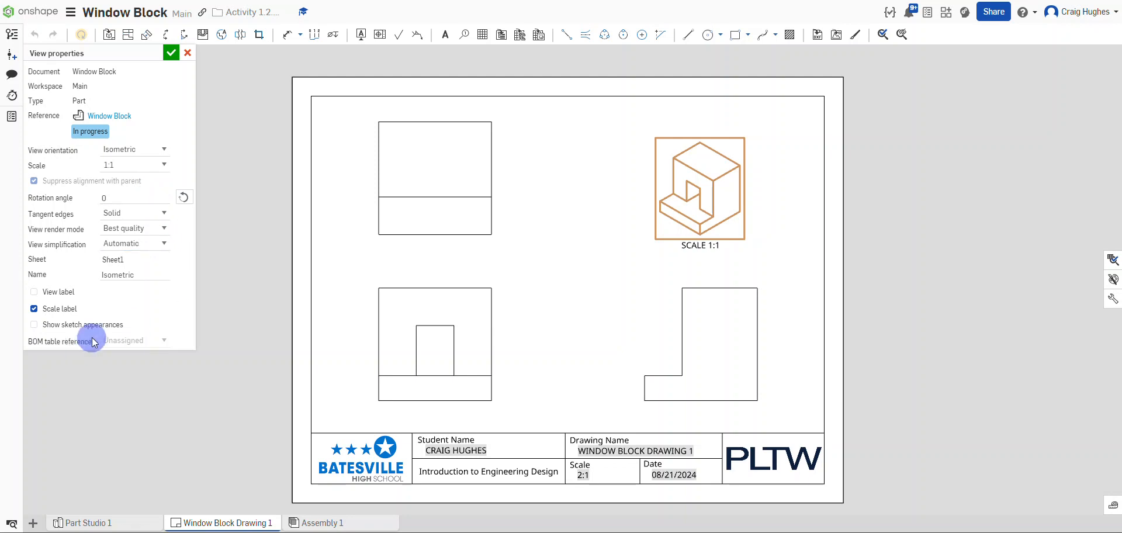
{"action": "left_click", "coordinate": [171, 55]}
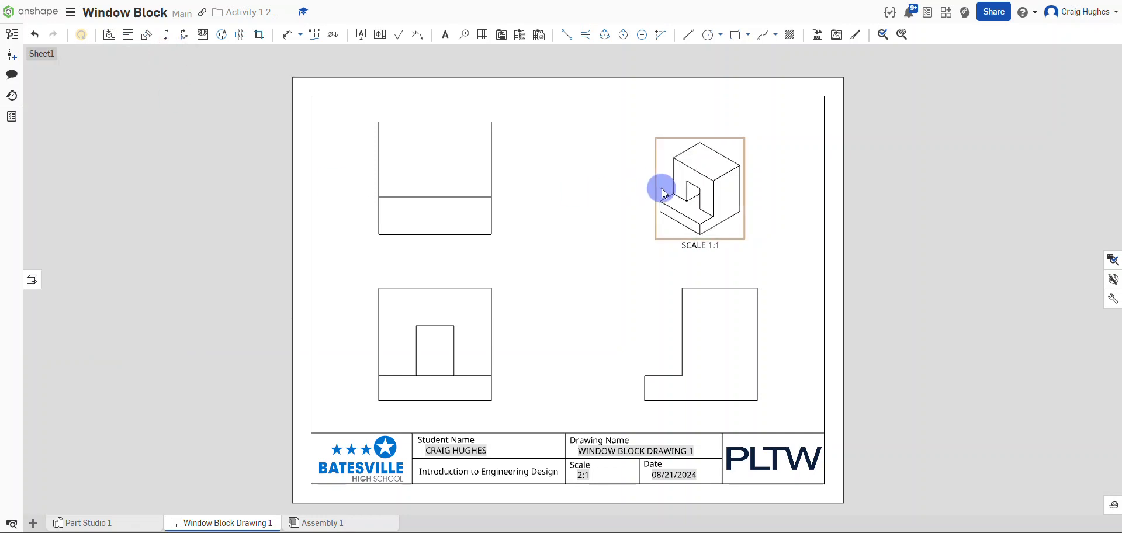
- Remove the isometric view's scale label and reposition the view in the open area above the right side view
{"action": "left_click_drag", "start_coordinate": [661, 188], "coordinate": [675, 164]}
{"action": "left_click", "coordinate": [690, 218]}
{"action": "double_click", "coordinate": [720, 171]}
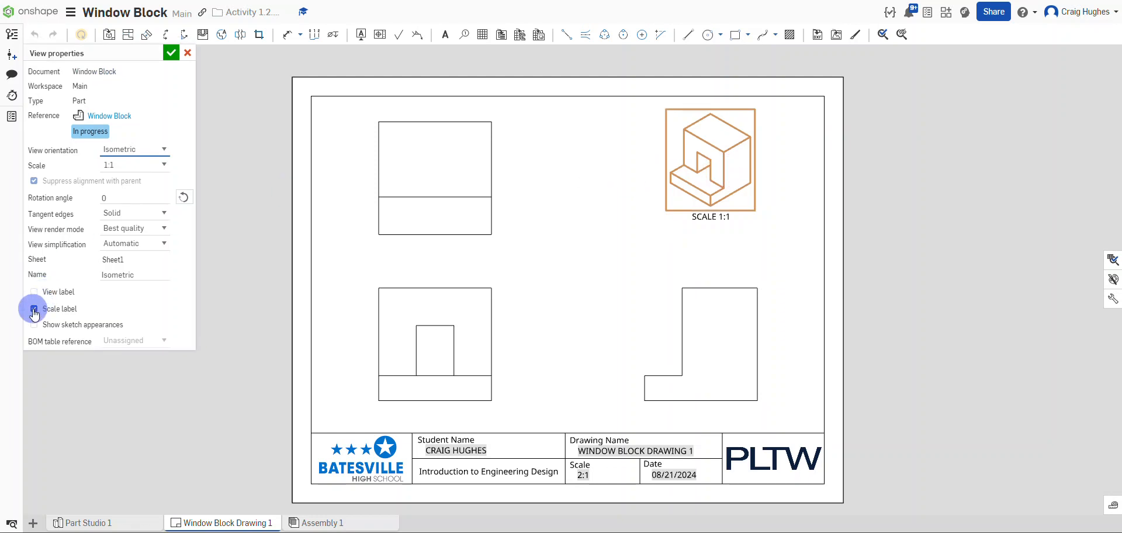
{"action": "left_click", "coordinate": [34, 310]}
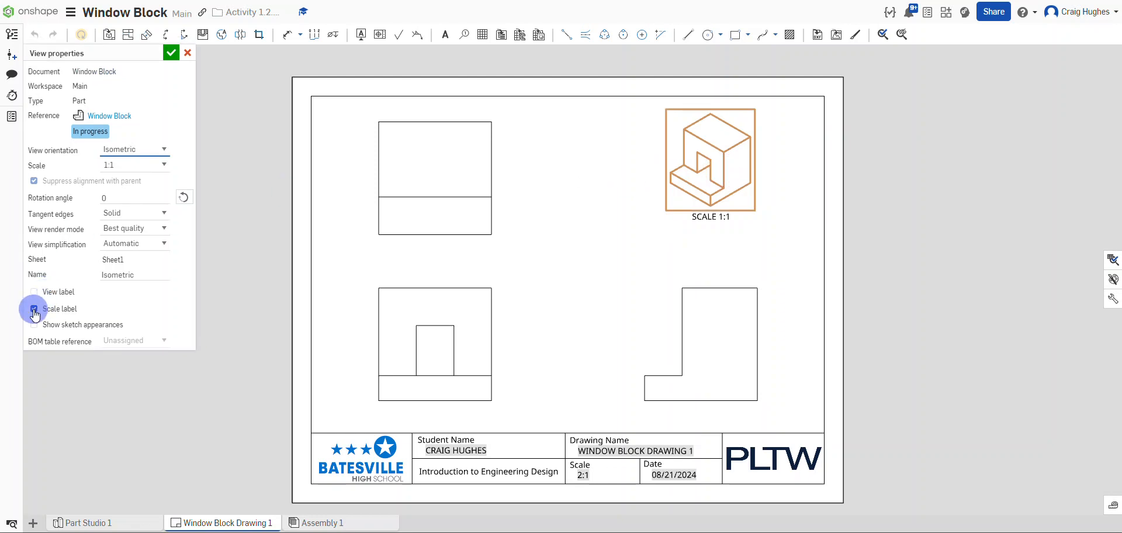
{"action": "left_click", "coordinate": [170, 52]}
{"action": "left_click_drag", "start_coordinate": [689, 178], "coordinate": [700, 194]}
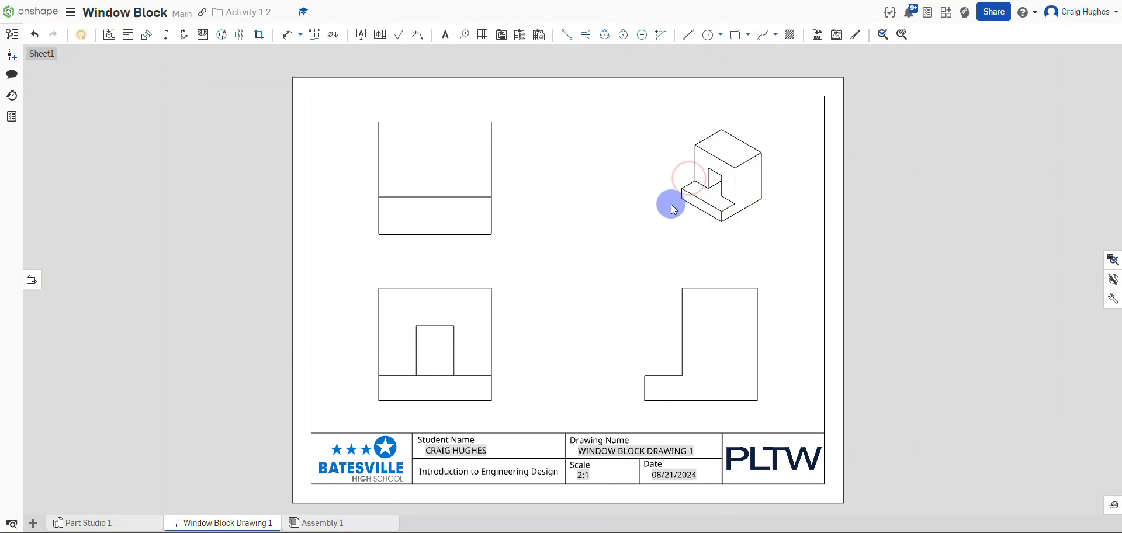
- Display the isometric view as shaded
{"action": "right_click", "coordinate": [693, 193]}
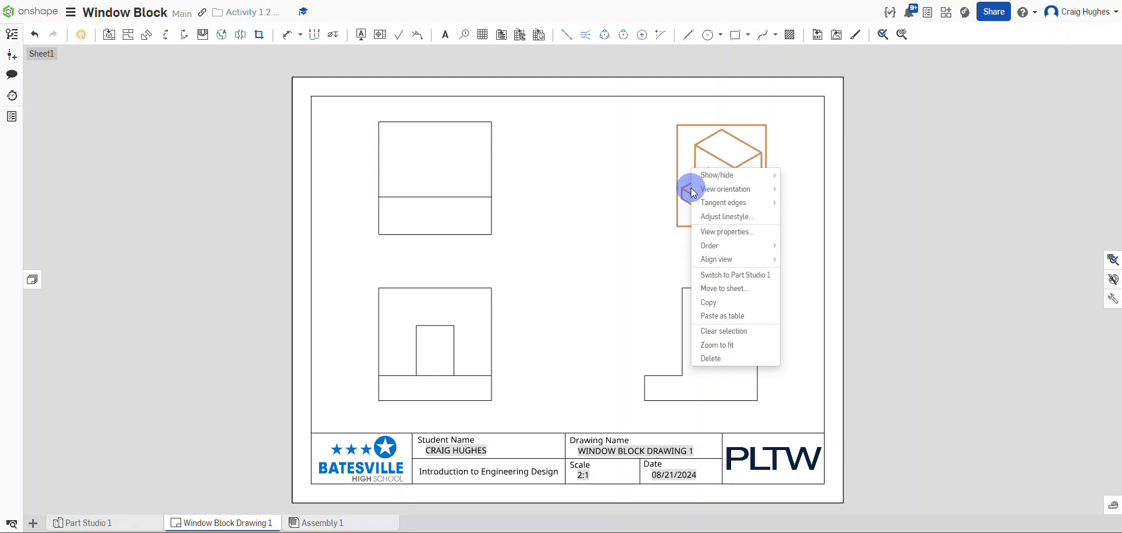
{"action": "mouse_move", "coordinate": [710, 177]}
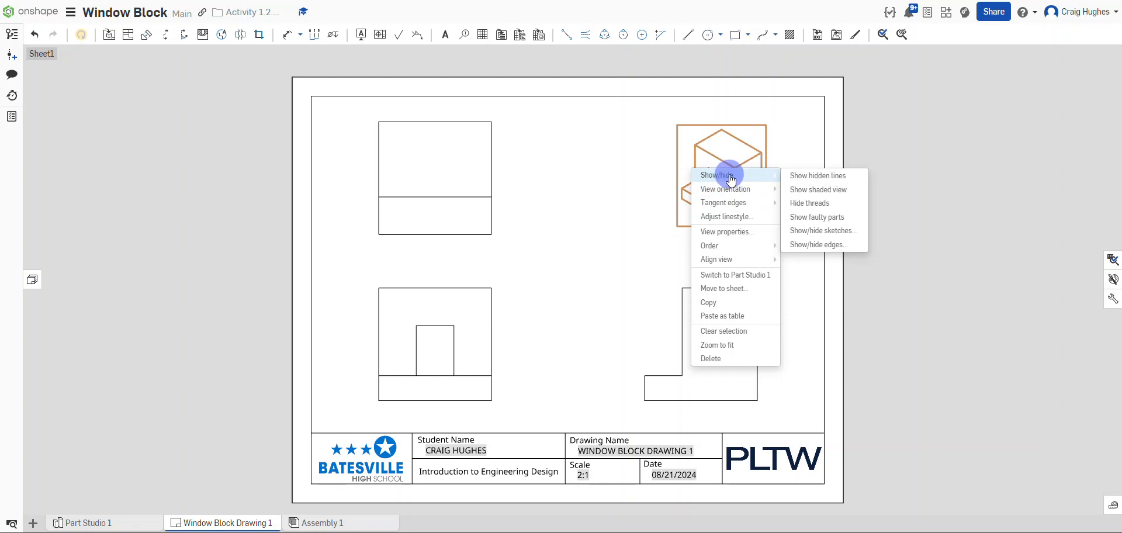
{"action": "left_click", "coordinate": [821, 190]}
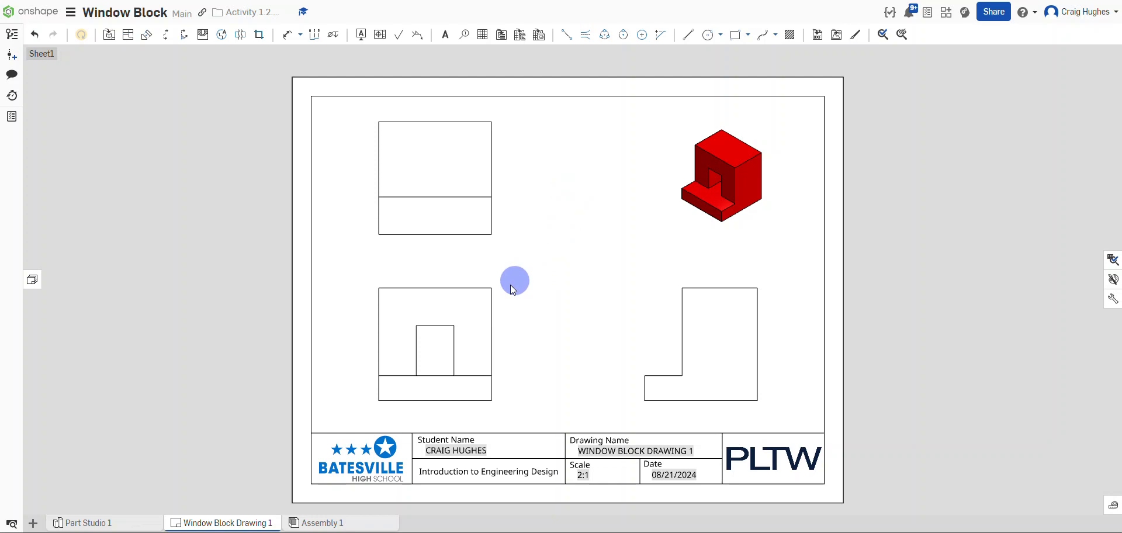
{"action": "left_click", "coordinate": [476, 313]}
{"action": "left_click", "coordinate": [476, 313]}
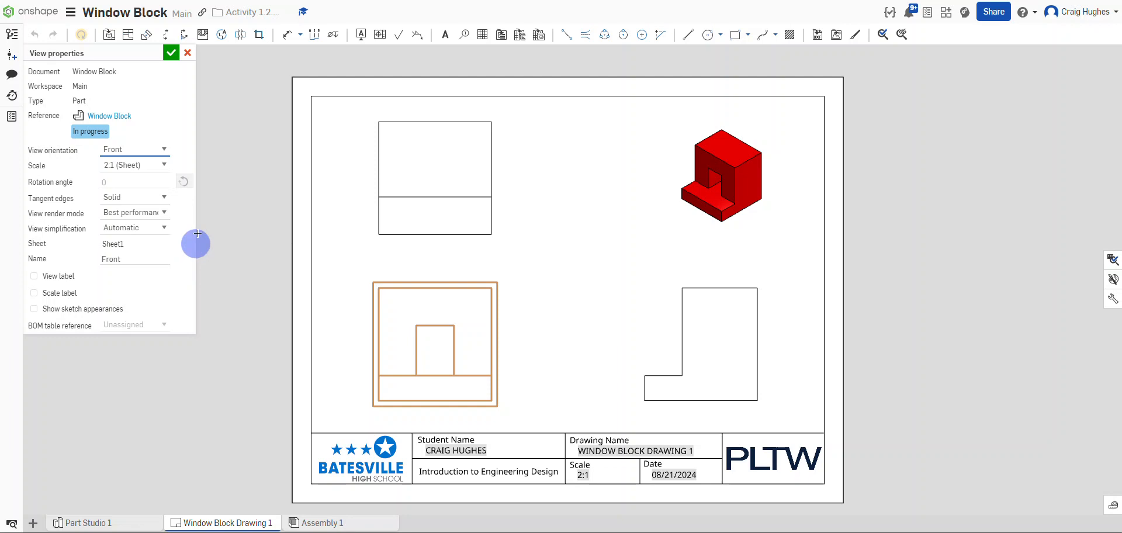
{"action": "left_click", "coordinate": [171, 52]}
- Show hidden lines in the front, right side and top views
{"action": "right_click", "coordinate": [456, 306]}
{"action": "mouse_move", "coordinate": [478, 297]}
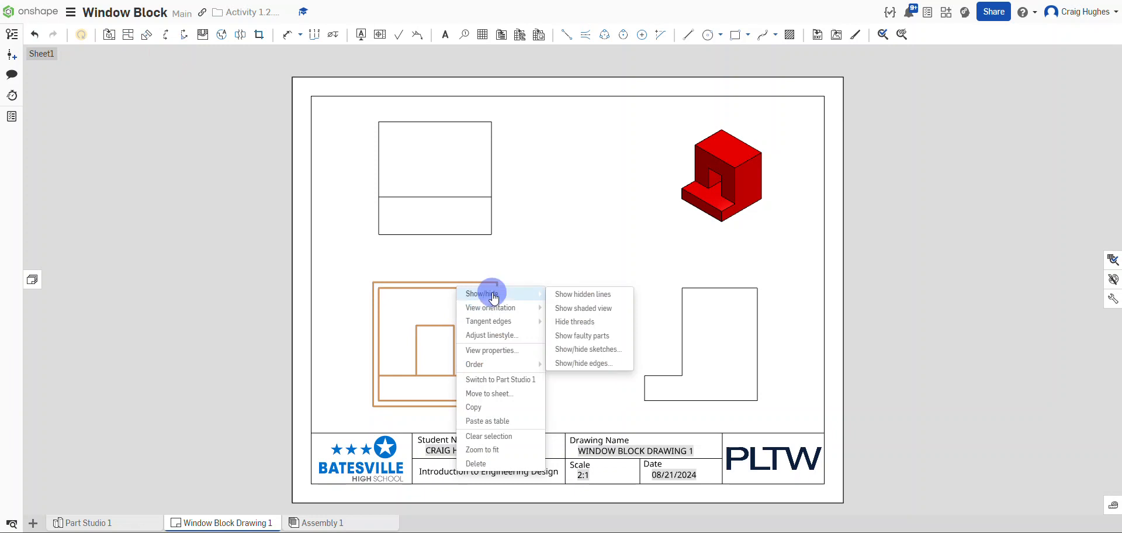
{"action": "left_click", "coordinate": [580, 294]}
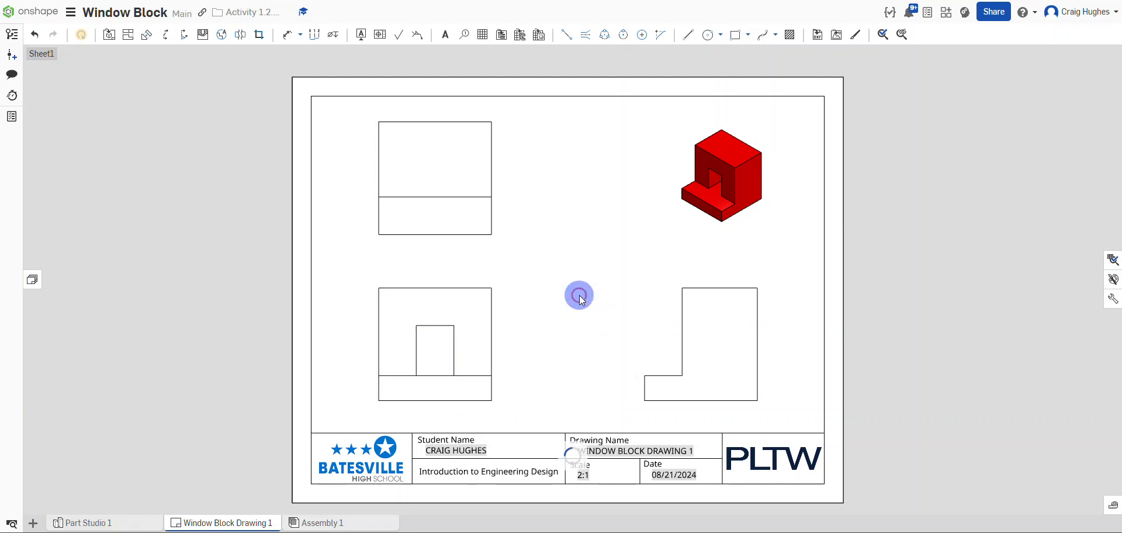
{"action": "right_click", "coordinate": [701, 292]}
{"action": "mouse_move", "coordinate": [723, 301]}
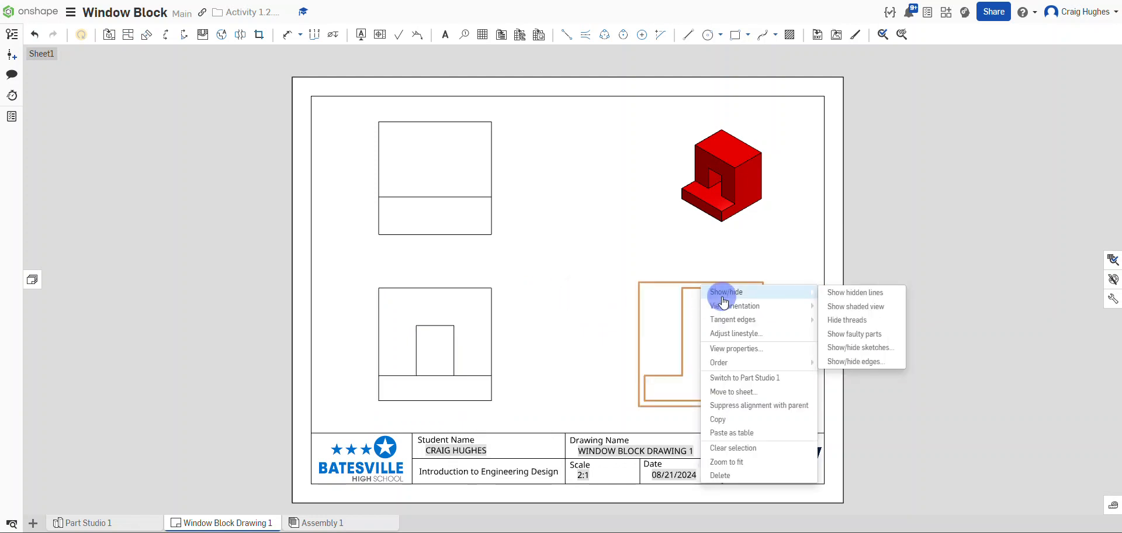
{"action": "left_click", "coordinate": [844, 290]}
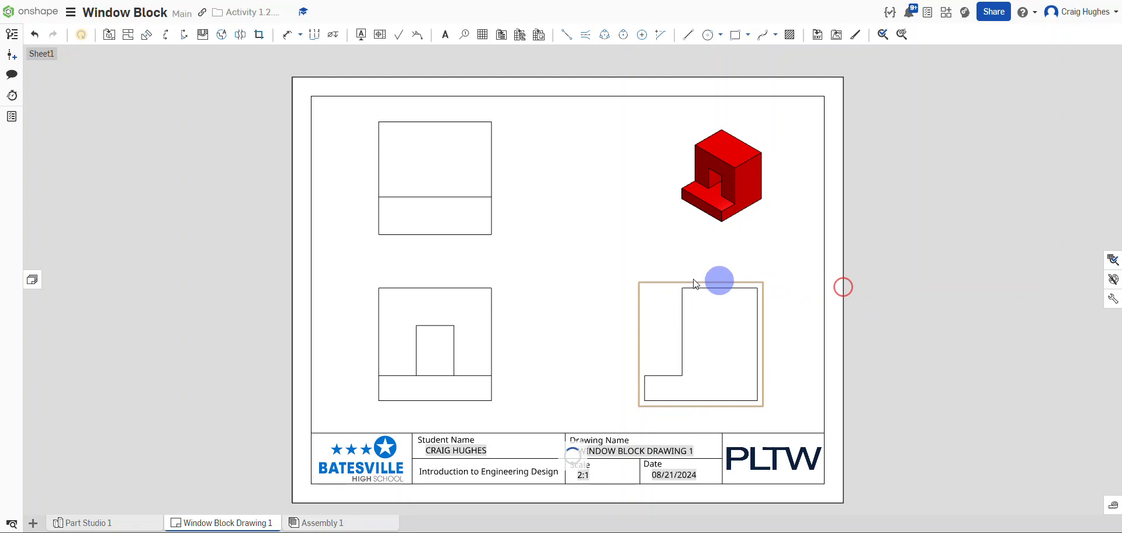
{"action": "right_click", "coordinate": [439, 162]}
{"action": "mouse_move", "coordinate": [461, 148]}
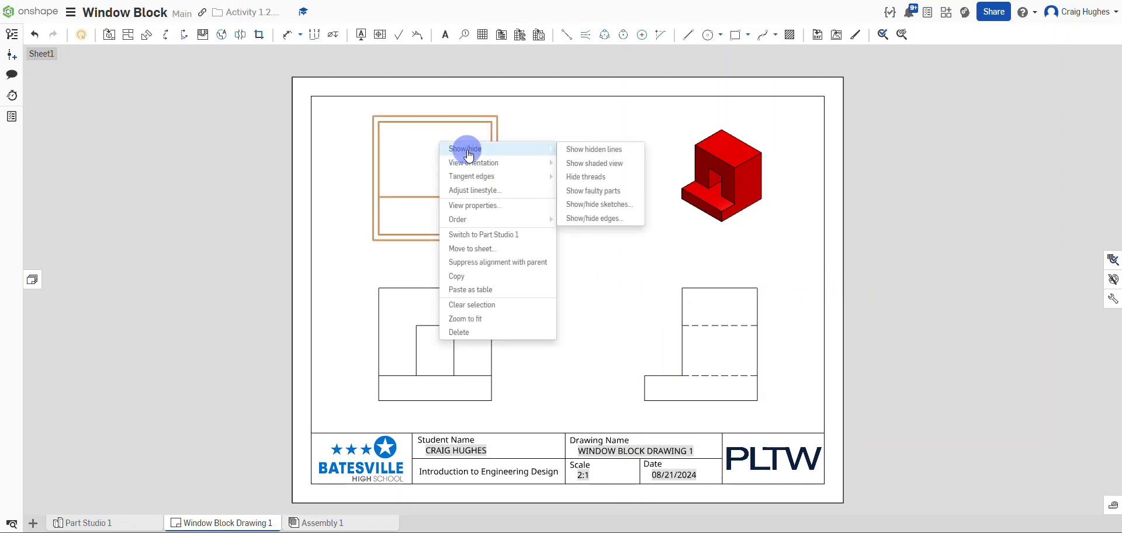
{"action": "left_click", "coordinate": [589, 146]}
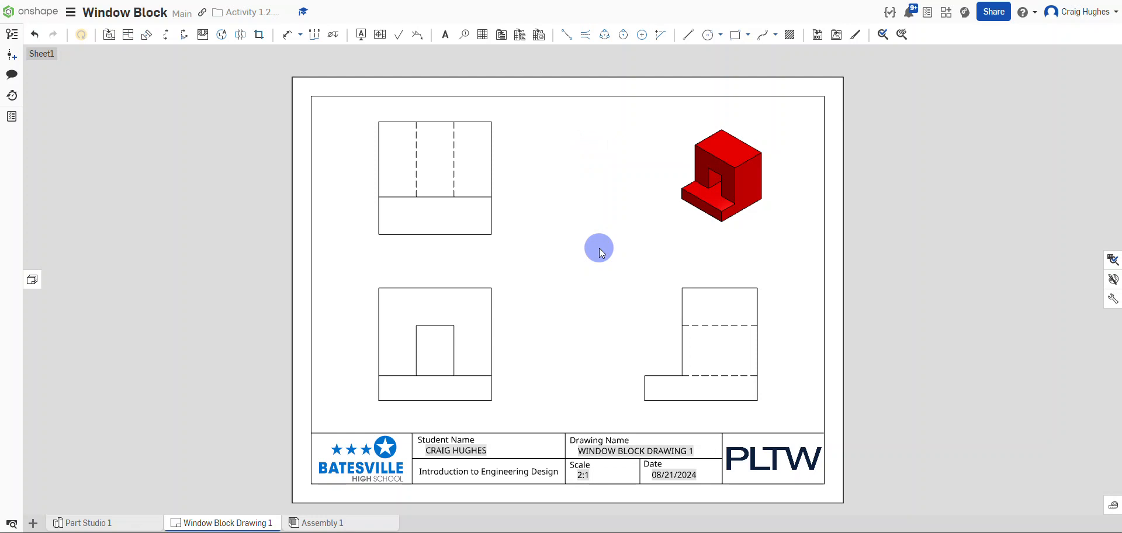